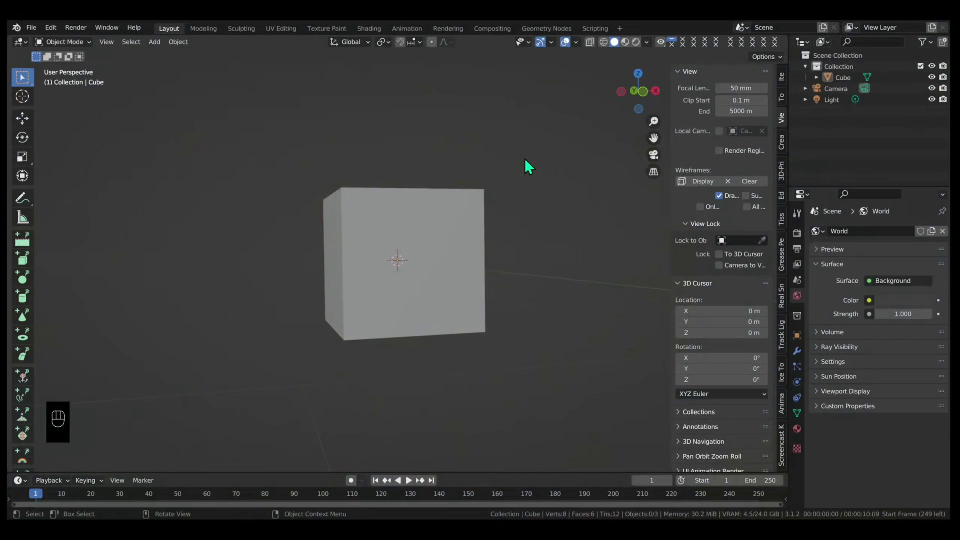
# Delete the default cube from the scene
pyautogui.click(425, 205)
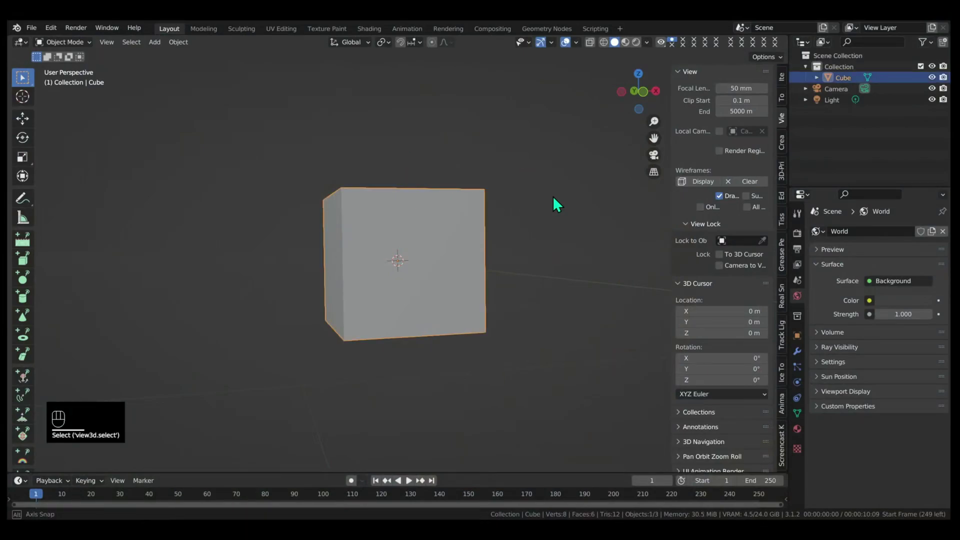
pyautogui.moveTo(553, 196); pyautogui.dragTo(496, 209, button='middle')
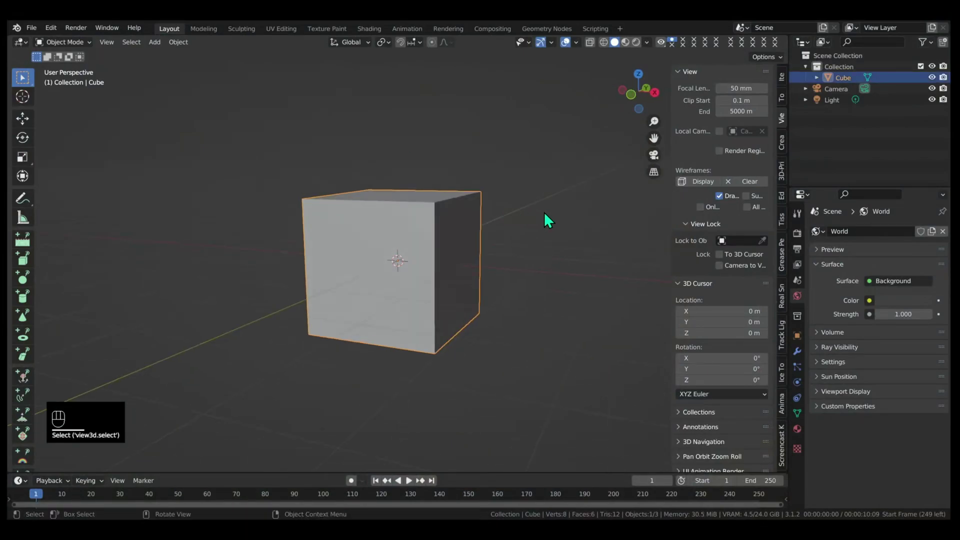
pyautogui.press('Delete')
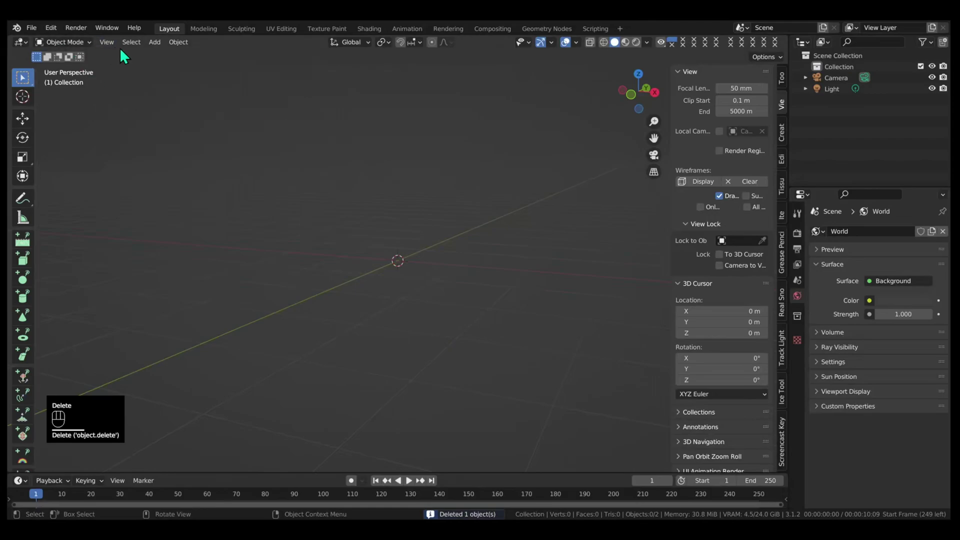
# Import the picture SUN.JPG into the empty scene as an image plane
pyautogui.click(159, 44)
pyautogui.moveTo(185, 177)
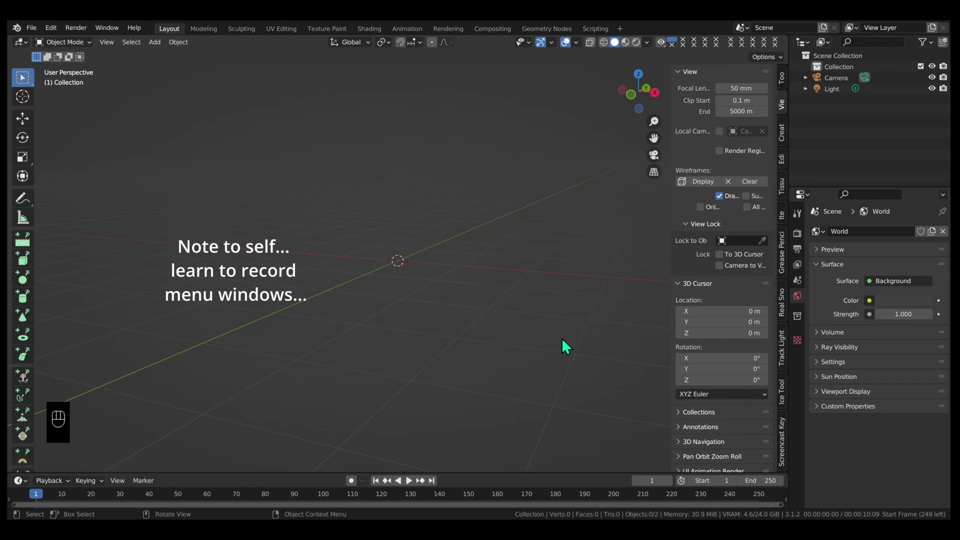
pyautogui.click(794, 440)
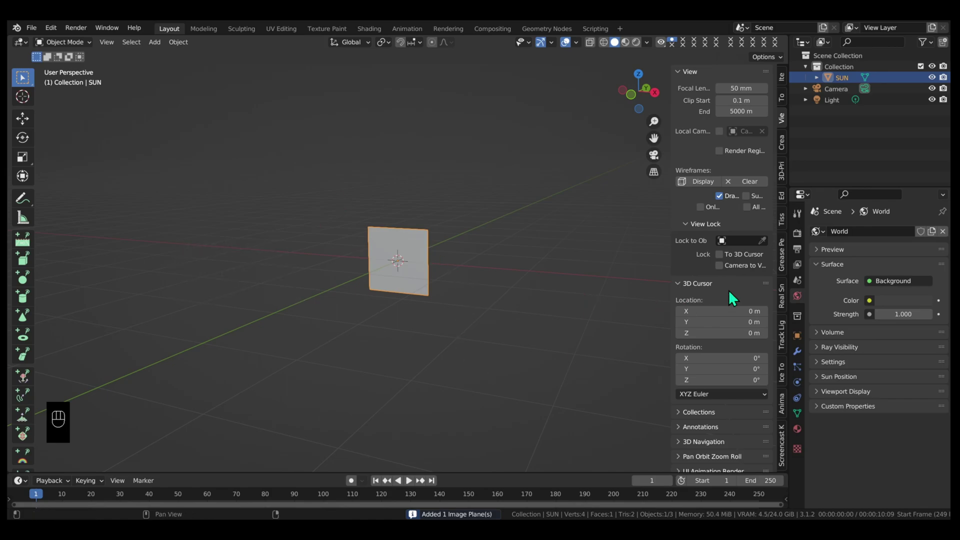
# Turn off viewport denoising in the render settings and switch the viewport to rendered shading
pyautogui.click(796, 233)
pyautogui.click(832, 374)
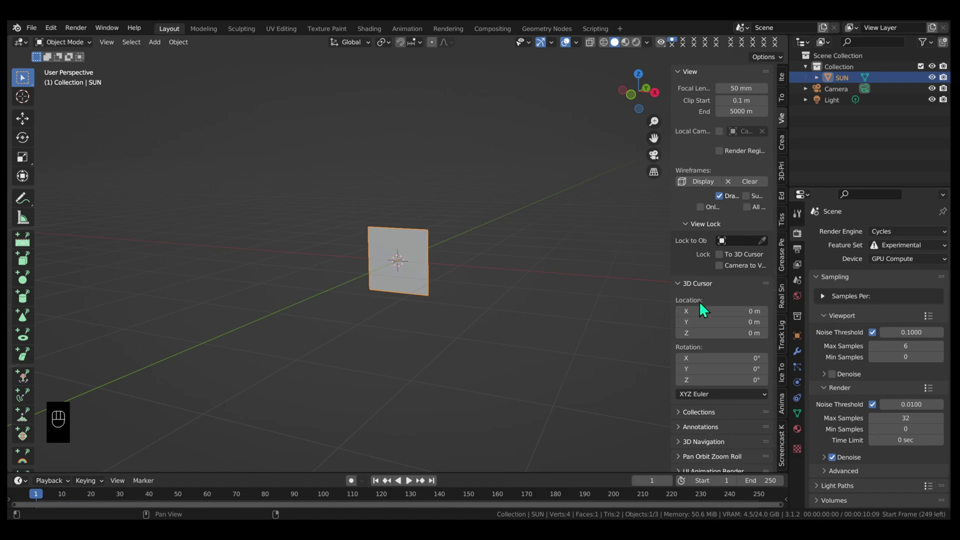
pyautogui.click(636, 42)
pyautogui.moveTo(481, 270)
pyautogui.mouseDown(button='middle')
pyautogui.moveTo(428, 278)
pyautogui.moveTo(547, 274)
pyautogui.moveTo(370, 284)
pyautogui.moveTo(430, 291)
pyautogui.moveTo(452, 269)
pyautogui.mouseUp(button='middle')
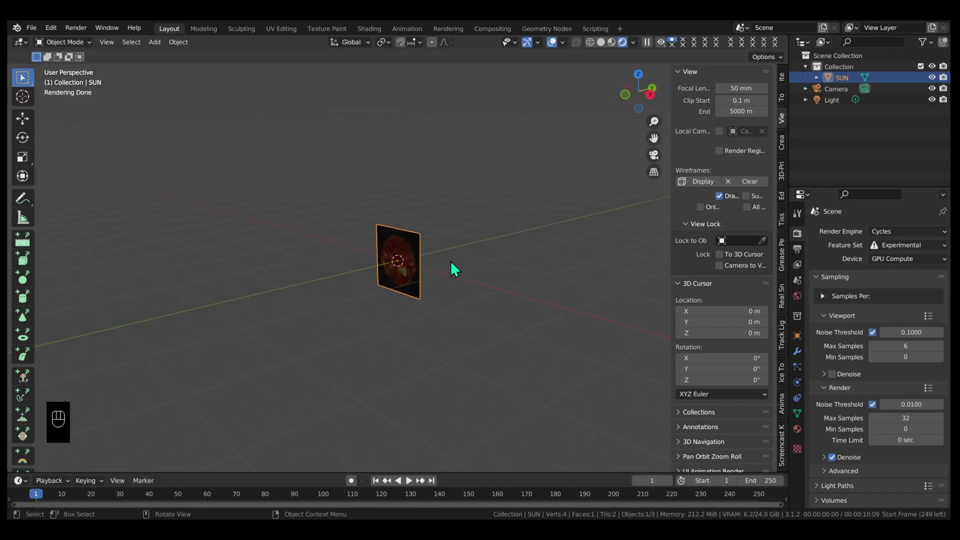
# Rotate the SUN image plane 90° about the X axis in the right view so it lies flat
pyautogui.press('`')
pyautogui.click(517, 265)
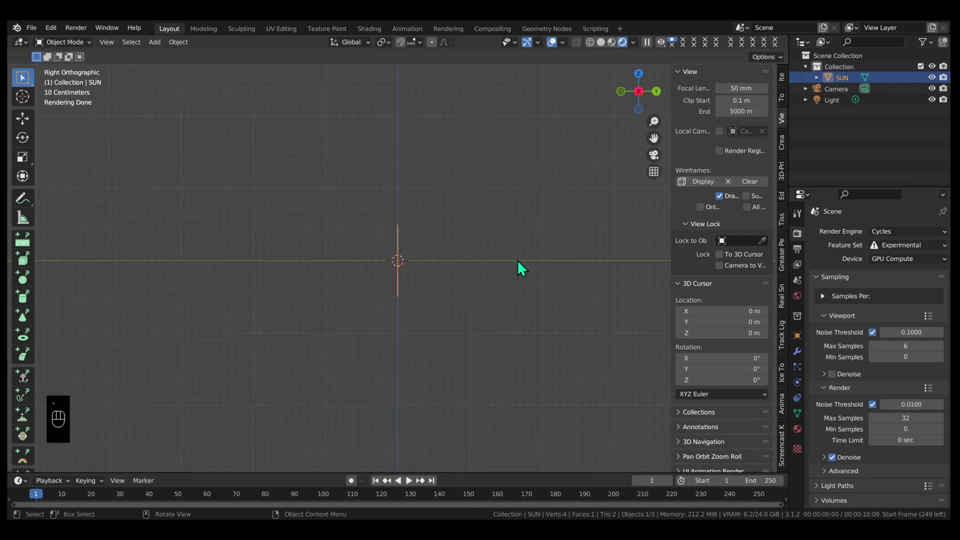
pyautogui.press('r')
pyautogui.press('x')
pyautogui.press('9')
pyautogui.press('0')
pyautogui.press('Return')
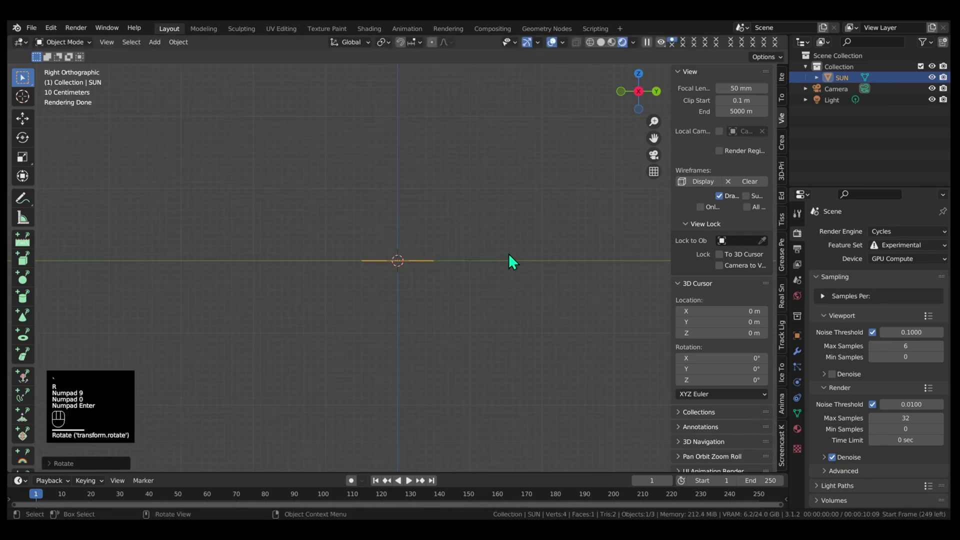
pyautogui.moveTo(517, 260); pyautogui.dragTo(529, 280, button='middle')
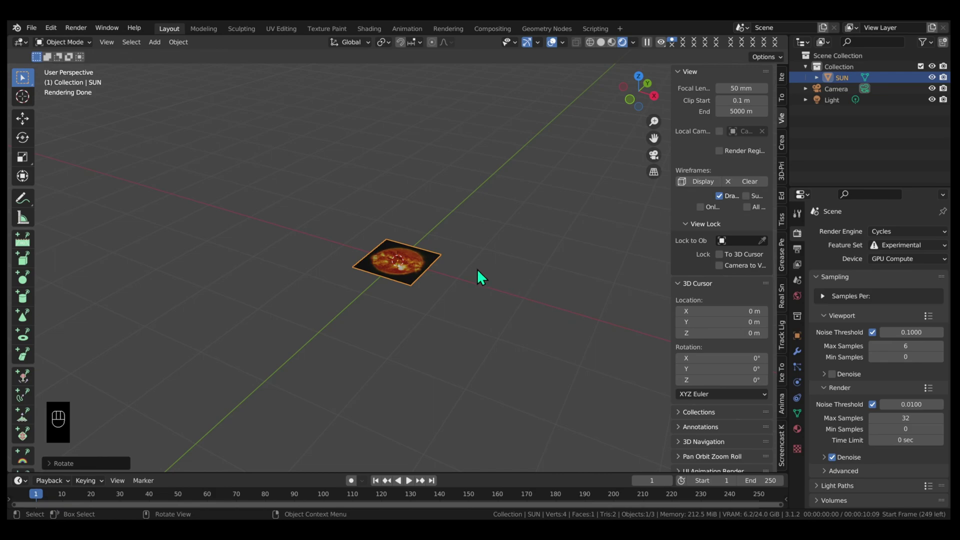
# Give the SUN plane thickness with a Solidify modifier at its default 0.01 m and apply it
pyautogui.click(797, 351)
pyautogui.click(857, 231)
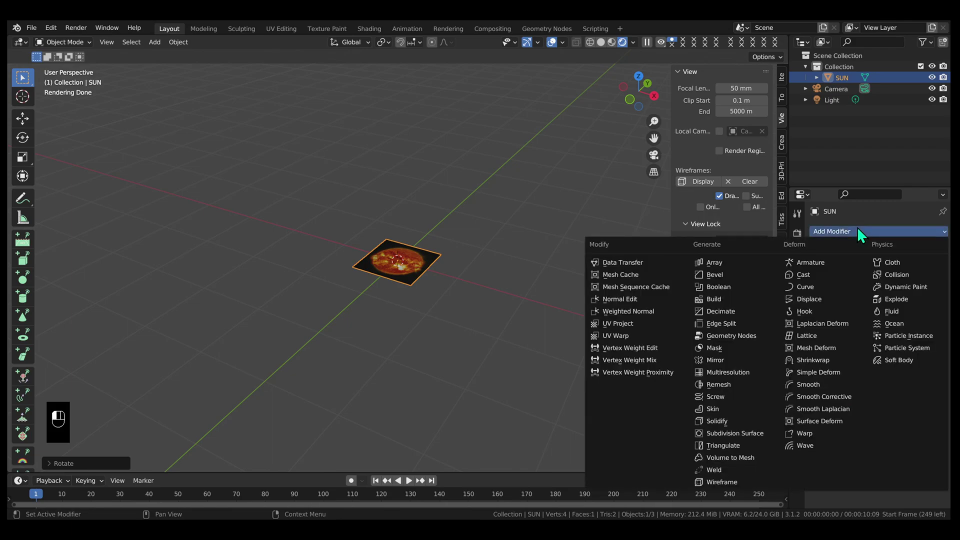
pyautogui.click(739, 420)
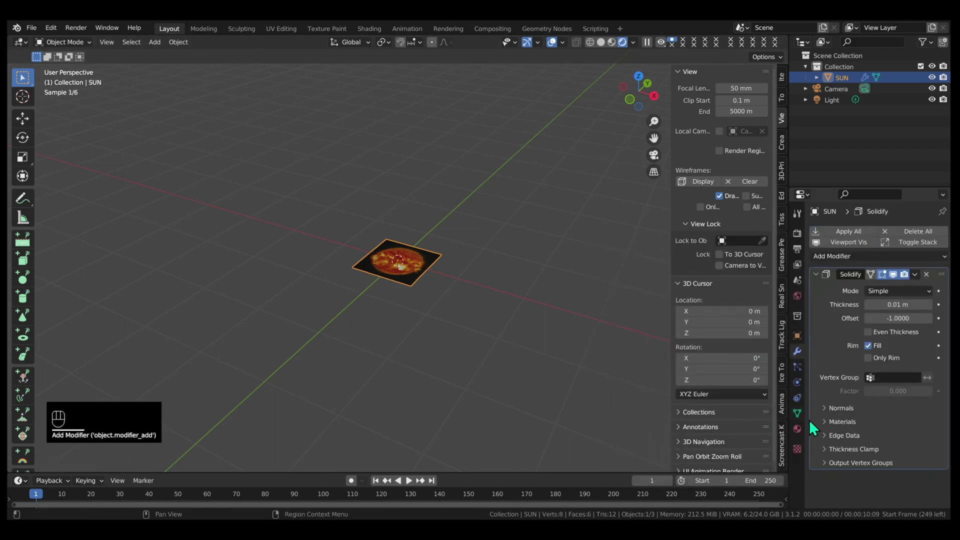
pyautogui.click(846, 229)
# Subdivide only the top face of the SUN slab in Edit Mode with 9 cuts and return to Object Mode
pyautogui.scroll(6, 492, 206)
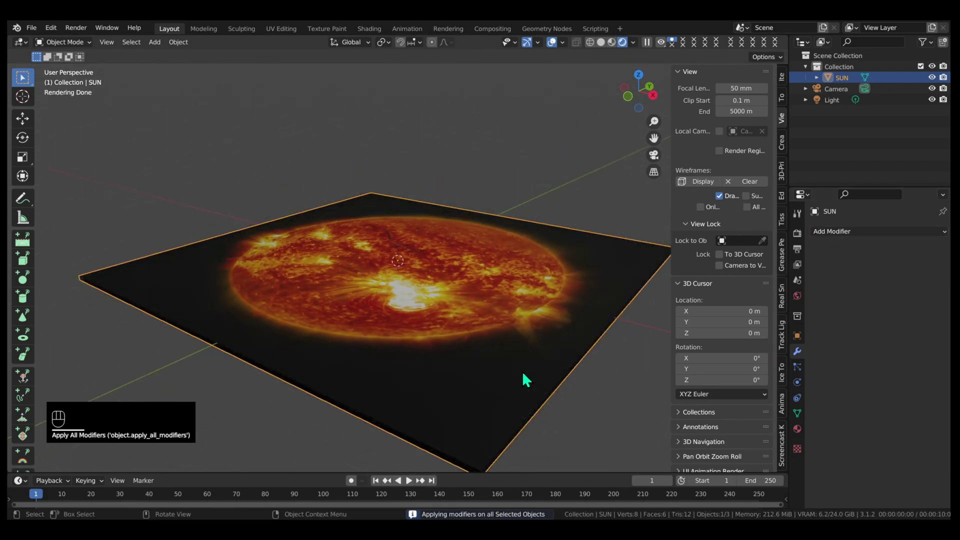
pyautogui.click(239, 171)
pyautogui.click(317, 278)
pyautogui.press('Tab')
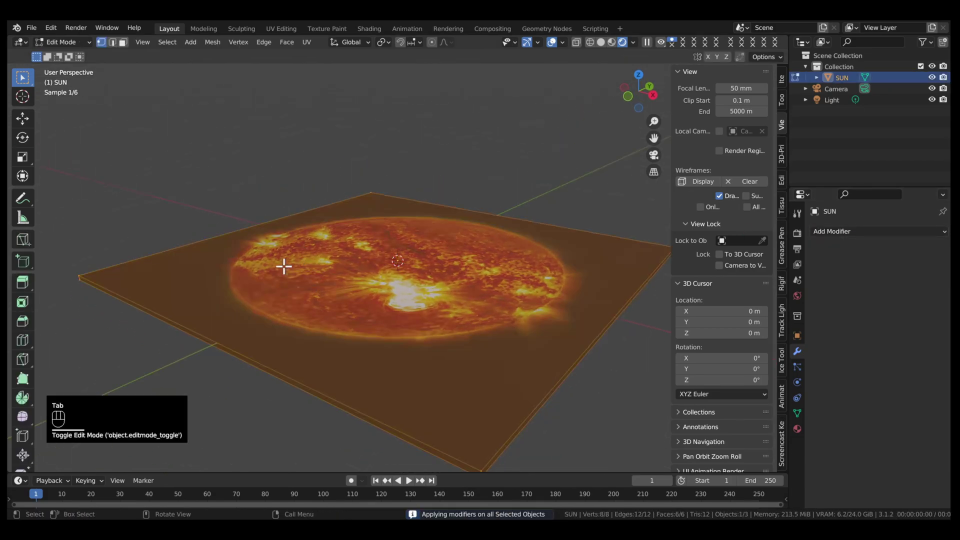
pyautogui.click(123, 42)
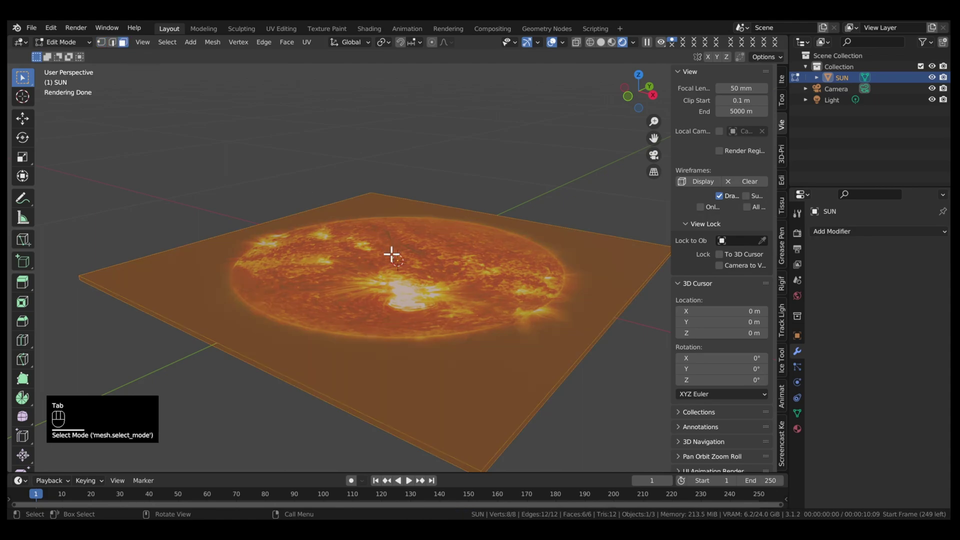
pyautogui.click(359, 276)
pyautogui.click(264, 42)
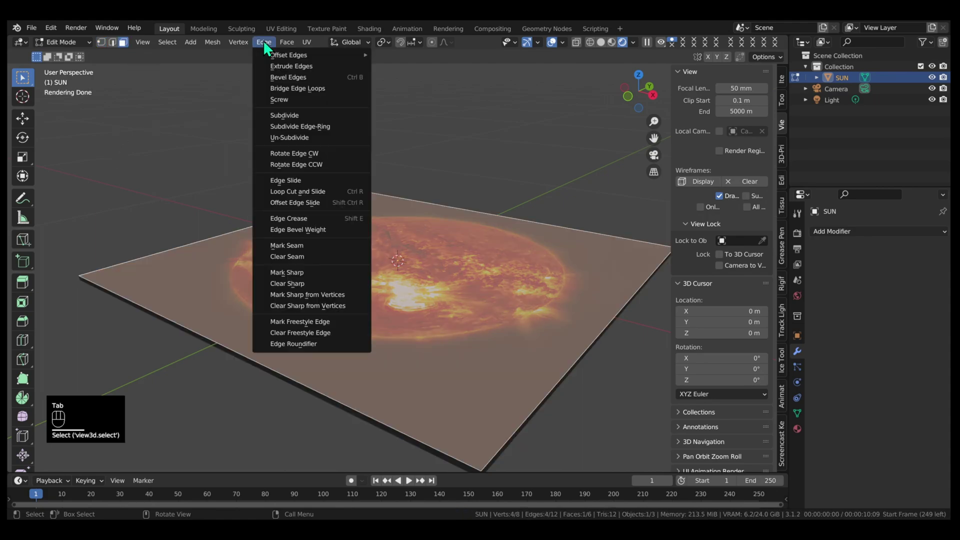
pyautogui.click(292, 115)
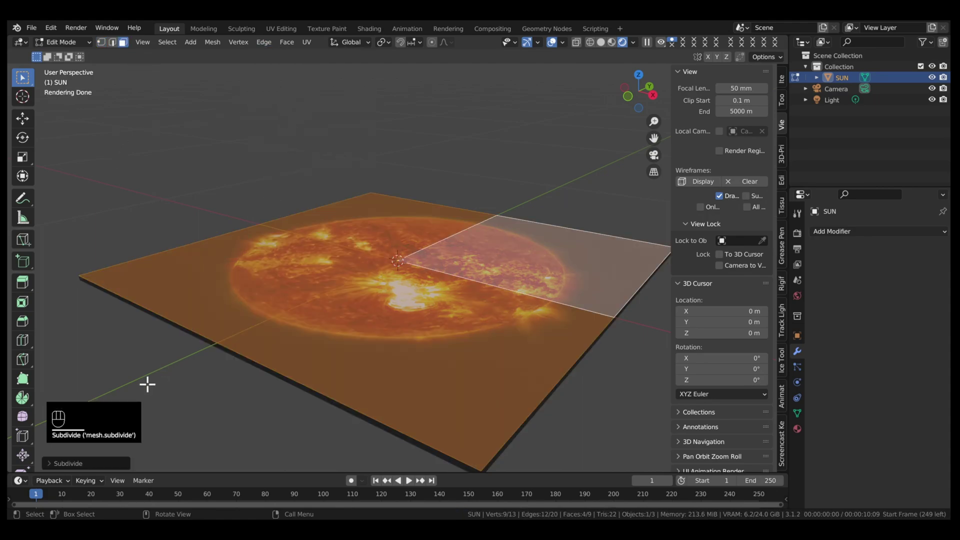
pyautogui.click(78, 463)
pyautogui.click(151, 387)
pyautogui.write('9')
pyautogui.press('Return')
pyautogui.moveTo(180, 181); pyautogui.dragTo(348, 216, button='middle')
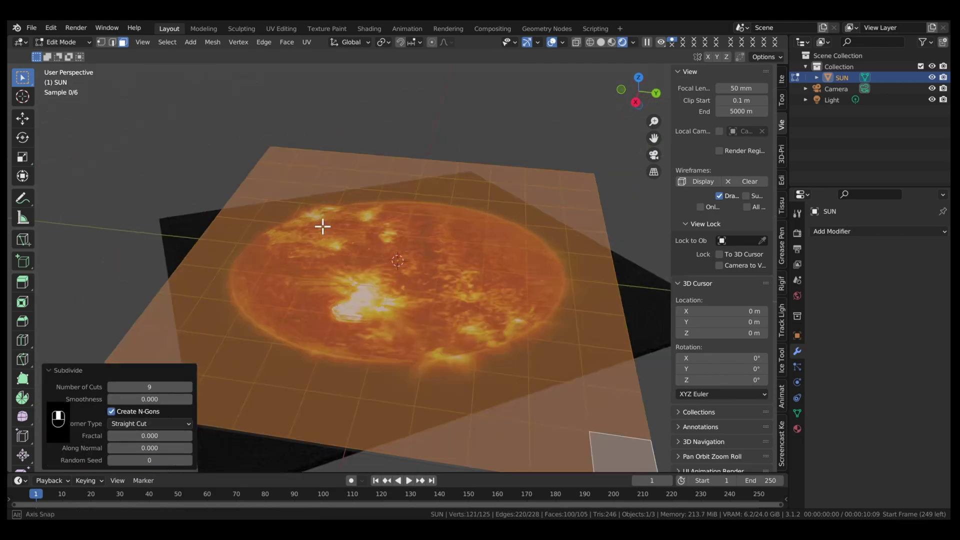
pyautogui.press('Tab')
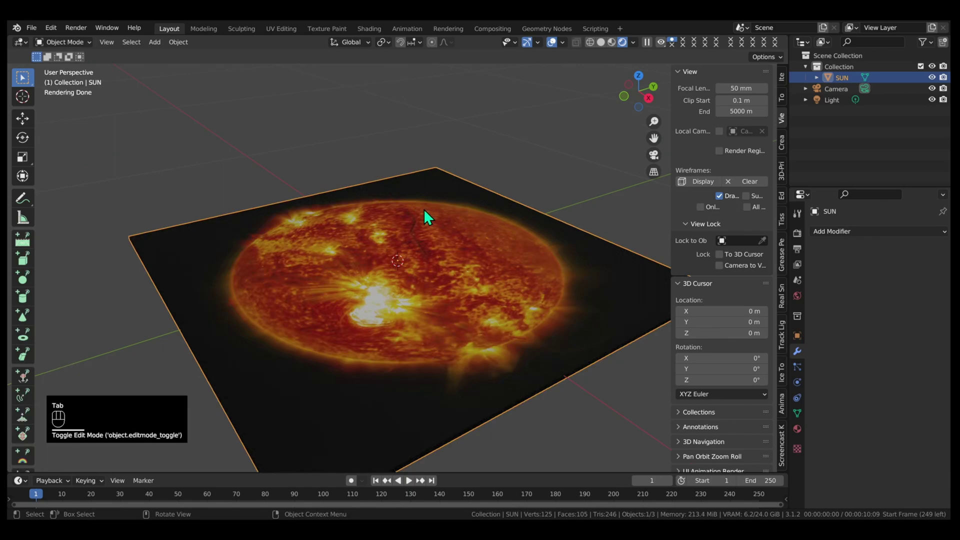
# Create a vertex group, assign the subdivided top faces to it at weight 1.000, and test its selection before returning to Object Mode
pyautogui.press('Tab')
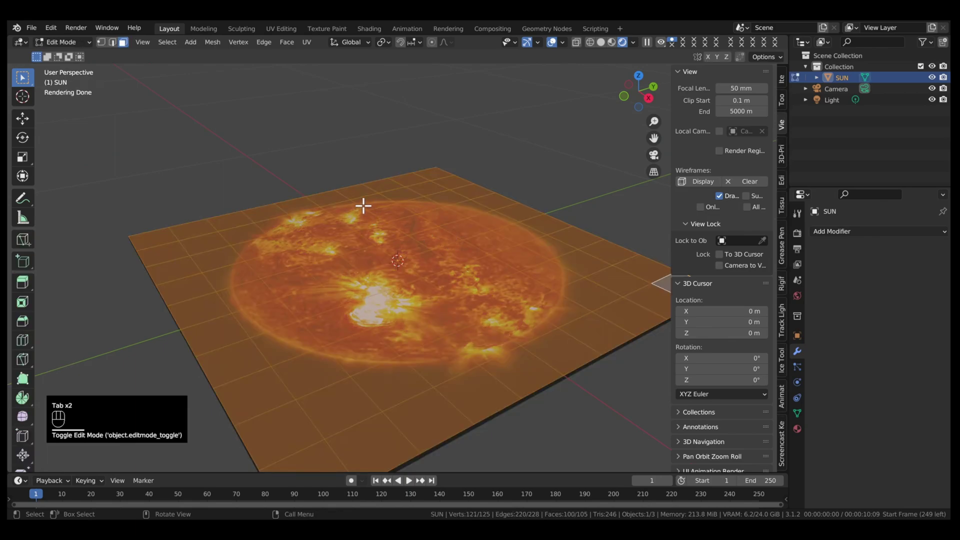
pyautogui.click(797, 415)
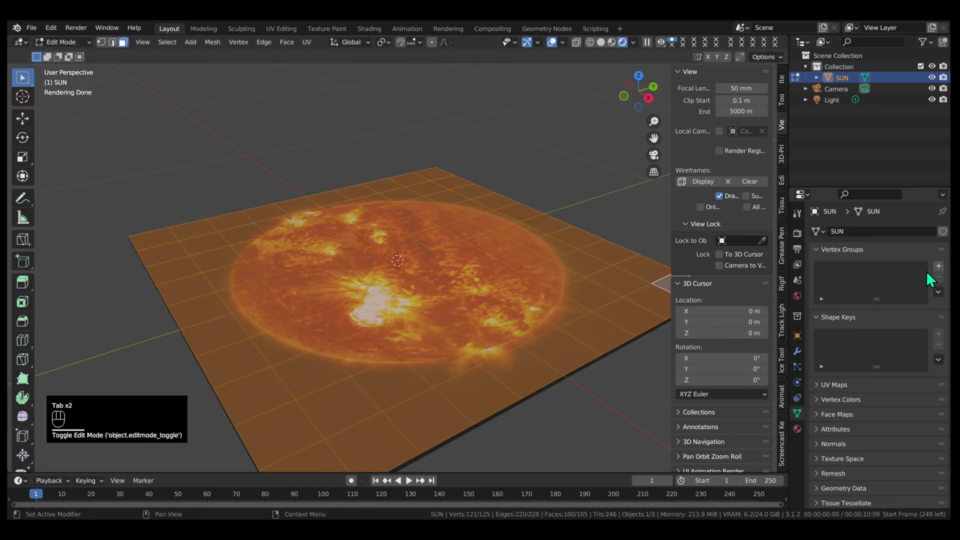
pyautogui.click(938, 266)
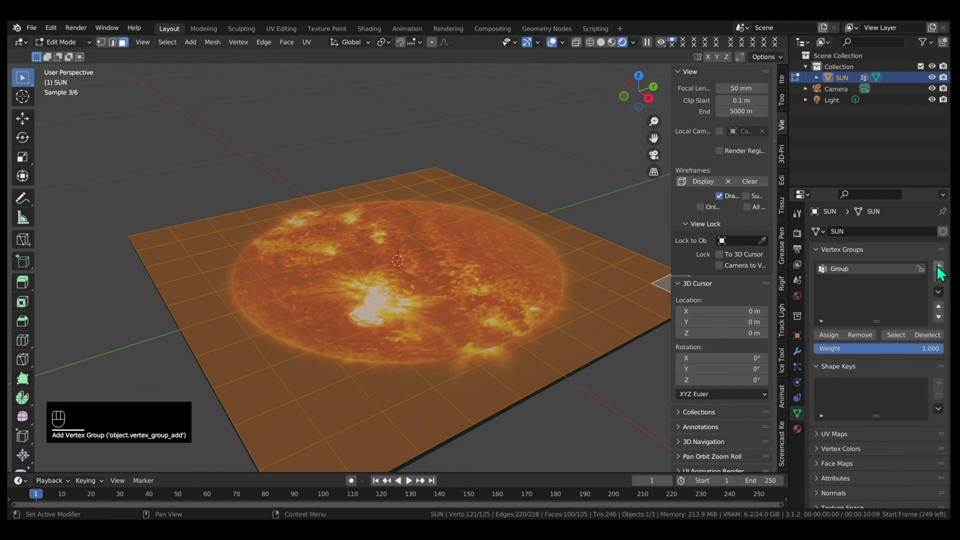
pyautogui.click(829, 334)
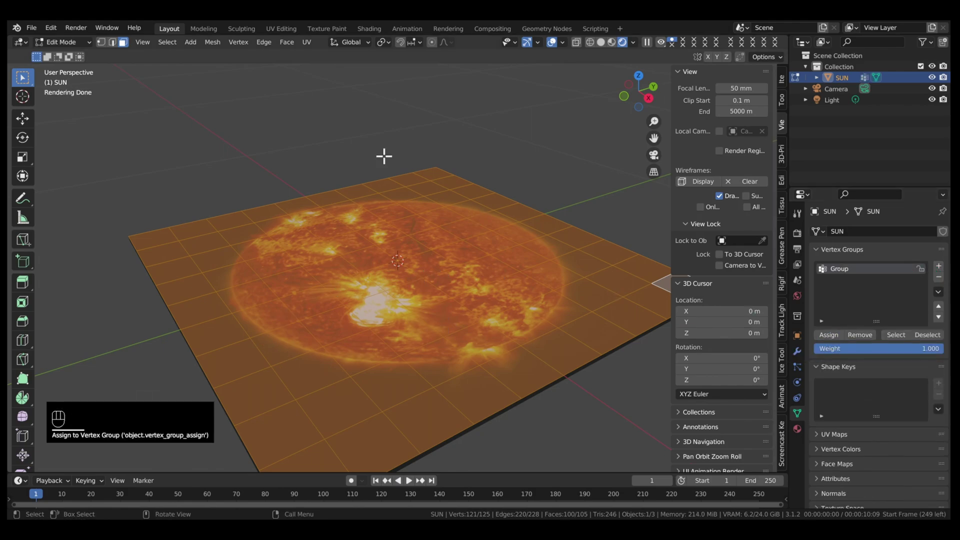
pyautogui.click(521, 173)
pyautogui.click(895, 335)
pyautogui.click(583, 198)
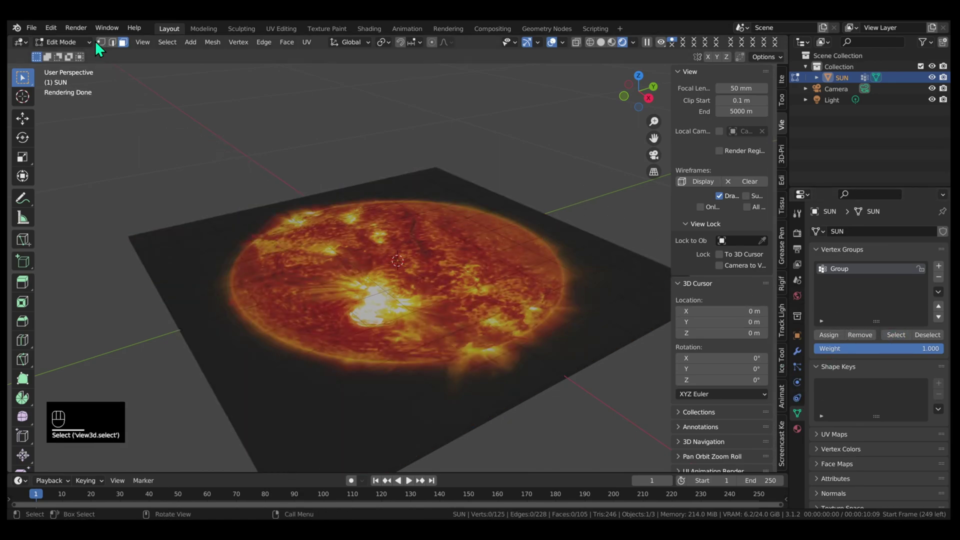
pyautogui.press('Tab')
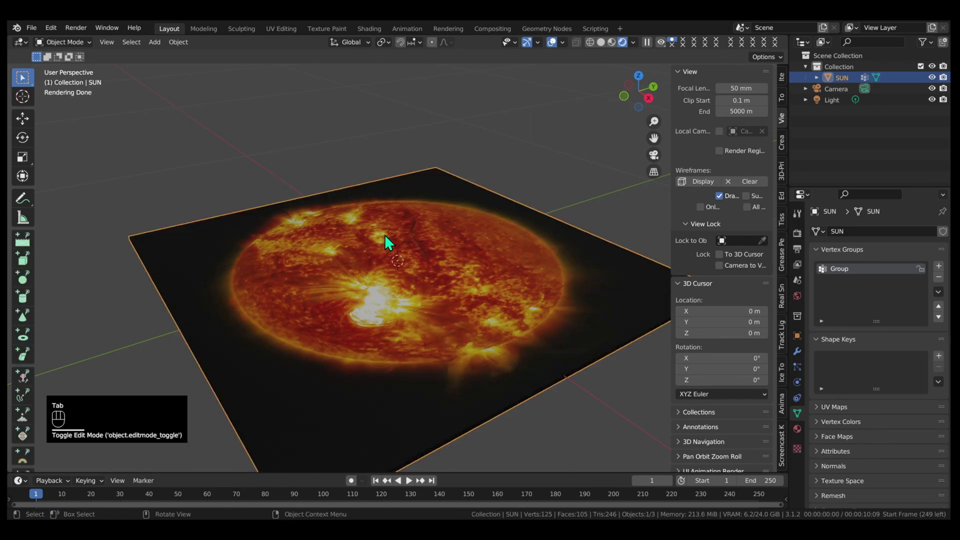
# Add a Subdivision Surface modifier to SUN, set to Simple with 2 viewport levels
pyautogui.click(797, 351)
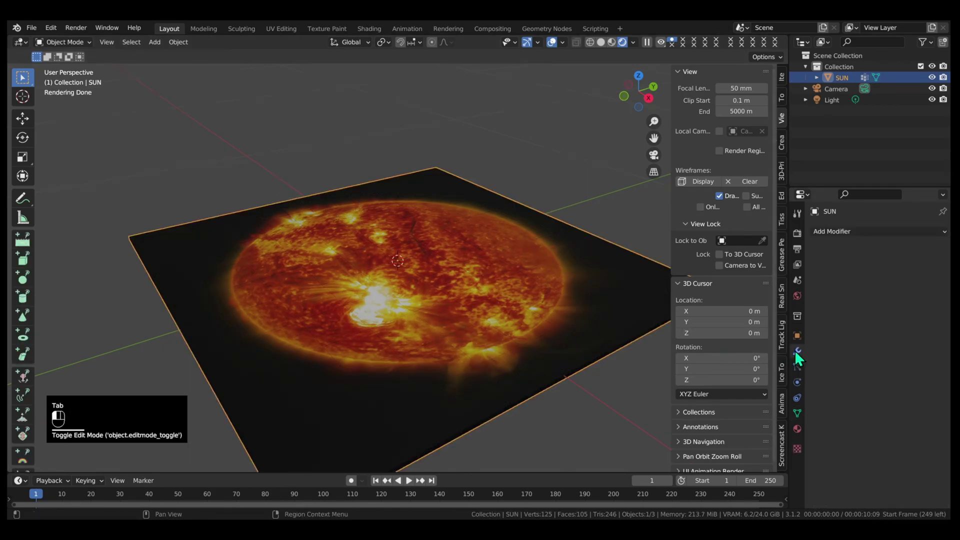
pyautogui.click(844, 230)
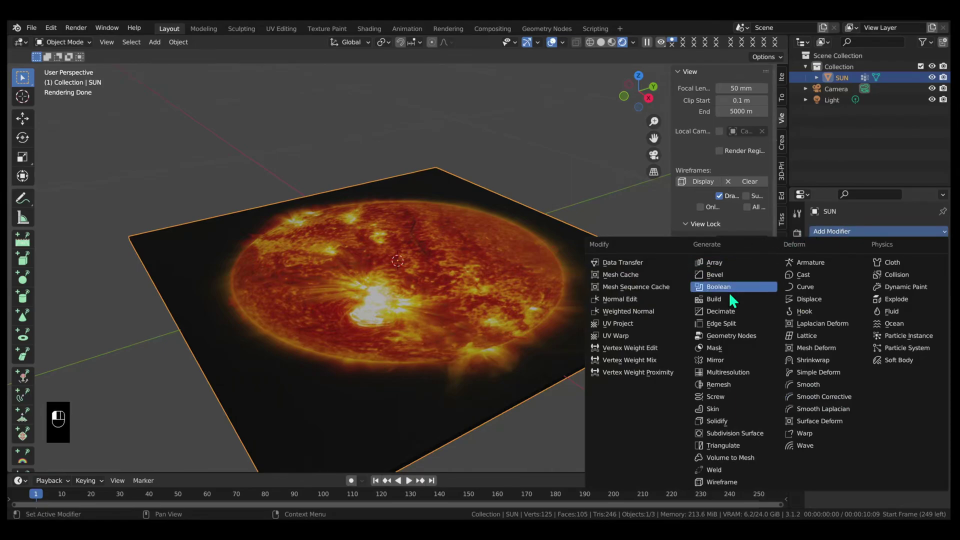
pyautogui.click(726, 432)
pyautogui.click(890, 292)
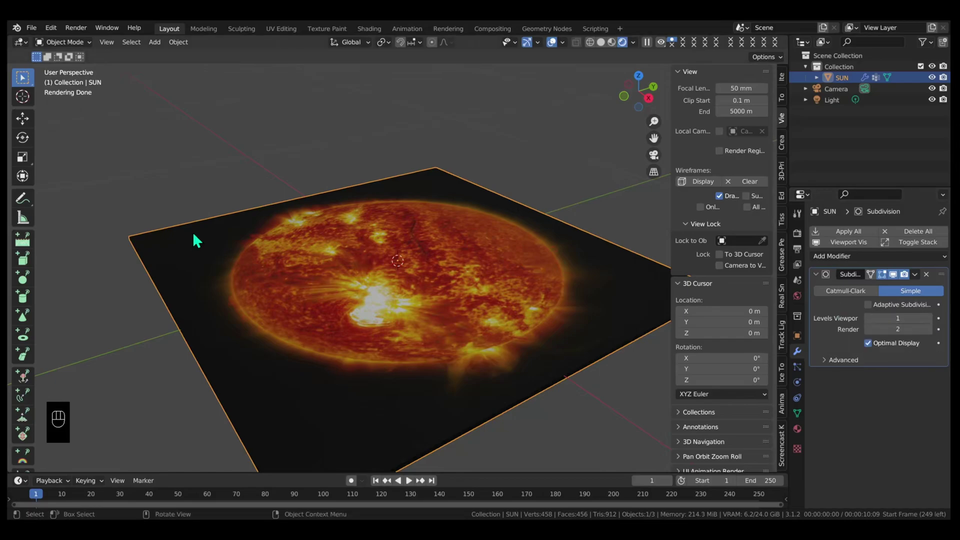
pyautogui.click(928, 319)
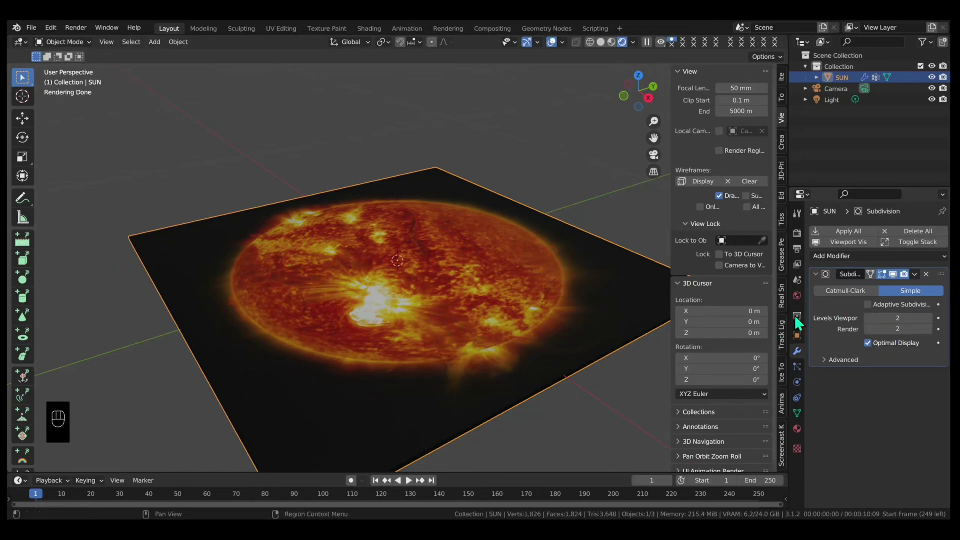
# Add a Displace modifier to SUN with a new image texture that uses SUN.JPG, and return to the modifier settings
pyautogui.click(865, 257)
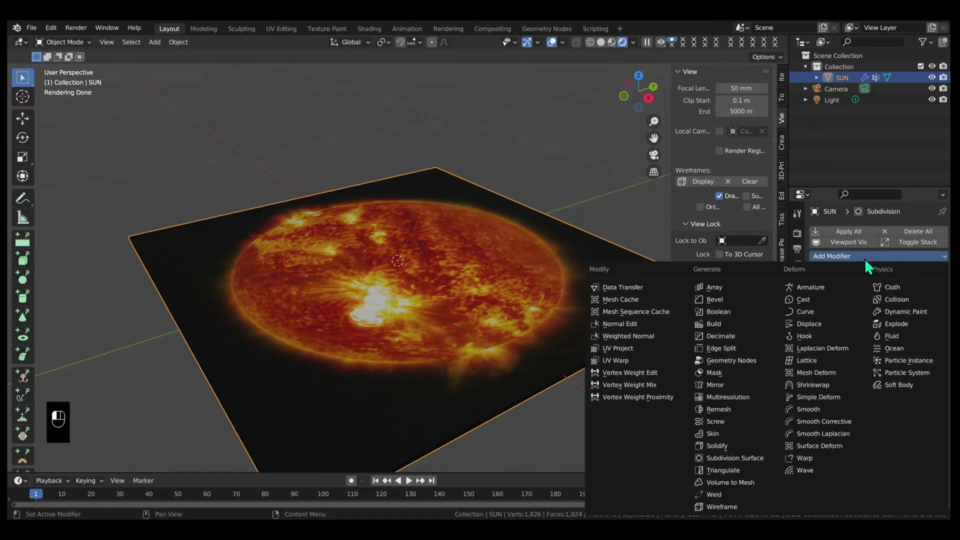
pyautogui.click(830, 325)
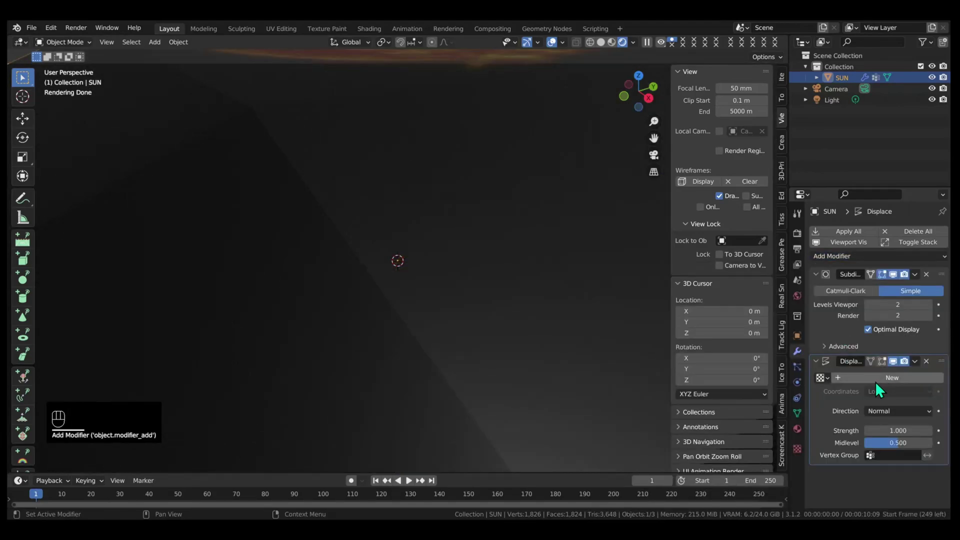
pyautogui.click(837, 378)
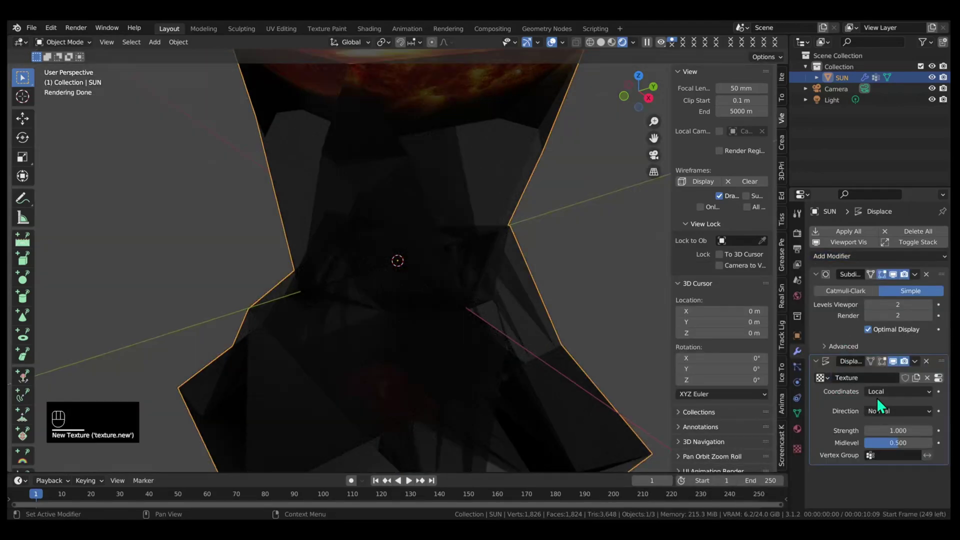
pyautogui.click(939, 378)
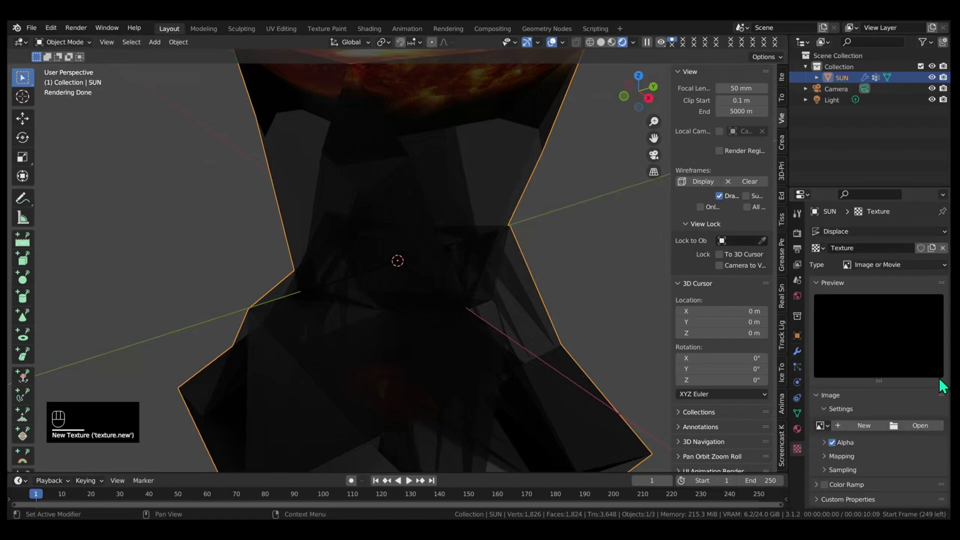
pyautogui.click(821, 425)
pyautogui.click(724, 323)
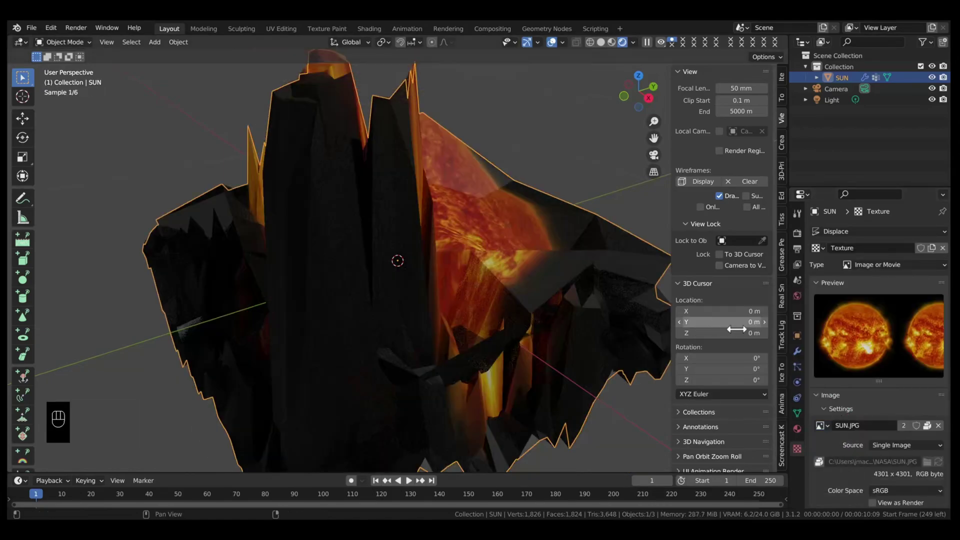
pyautogui.click(797, 350)
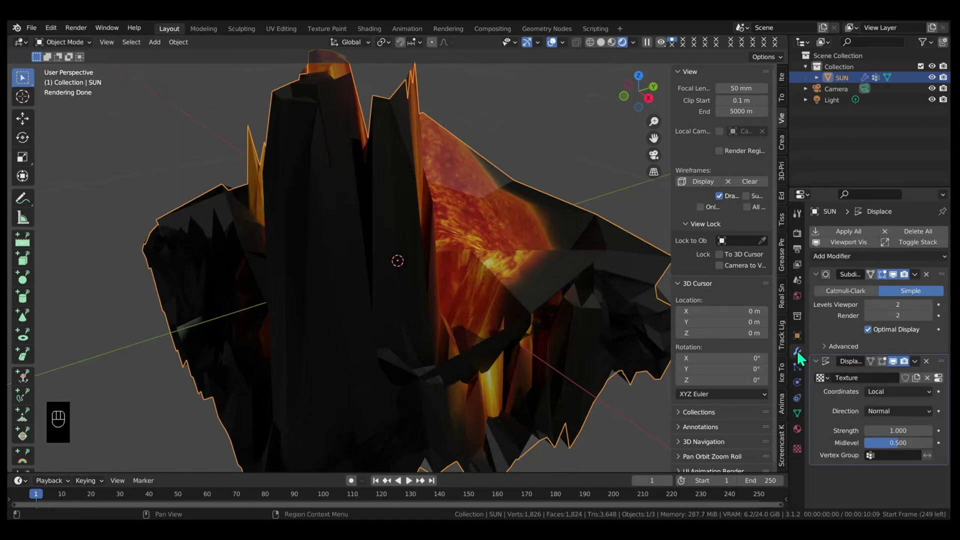
# Set the Displace modifier's coordinates to UV, choose UVMap as its UV map, and set the direction to Z
pyautogui.click(914, 391)
pyautogui.click(873, 443)
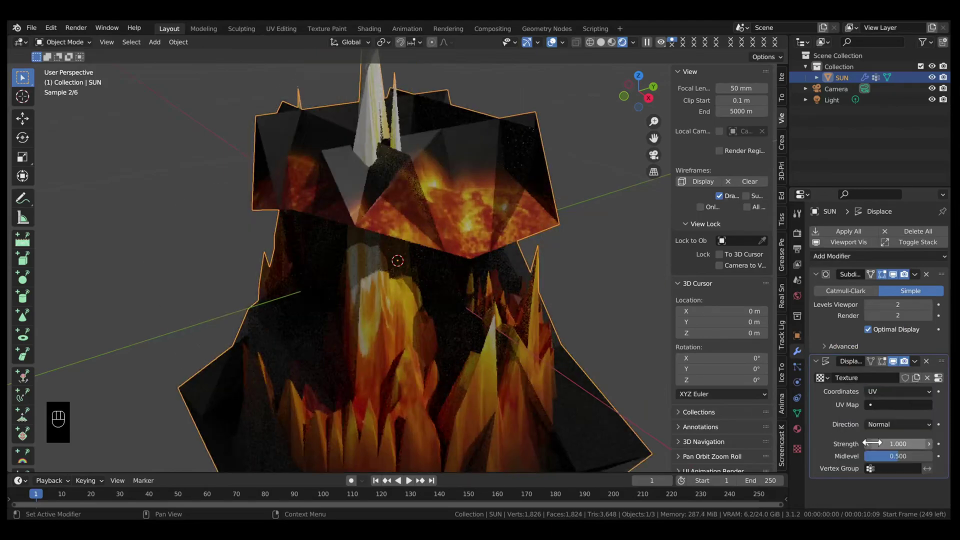
pyautogui.click(888, 404)
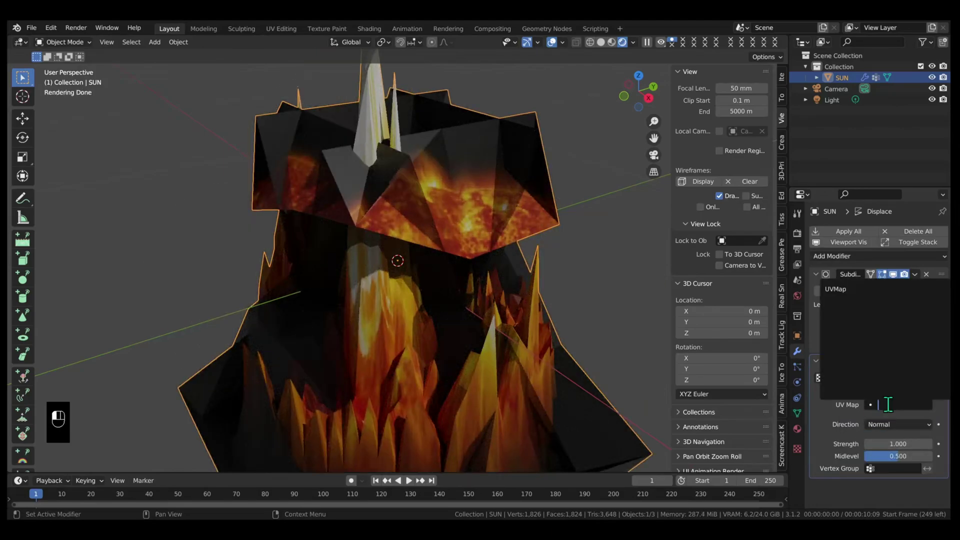
pyautogui.click(849, 290)
pyautogui.click(903, 425)
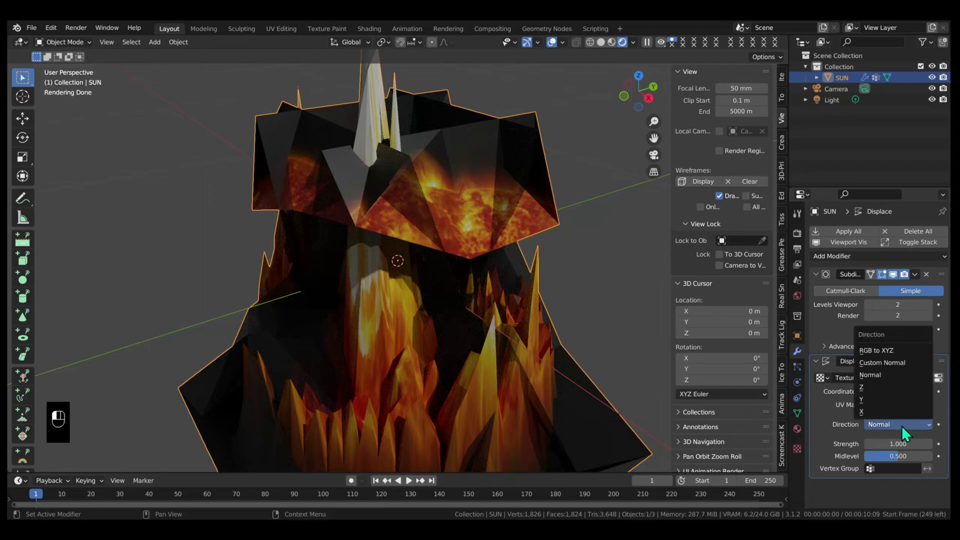
pyautogui.click(871, 388)
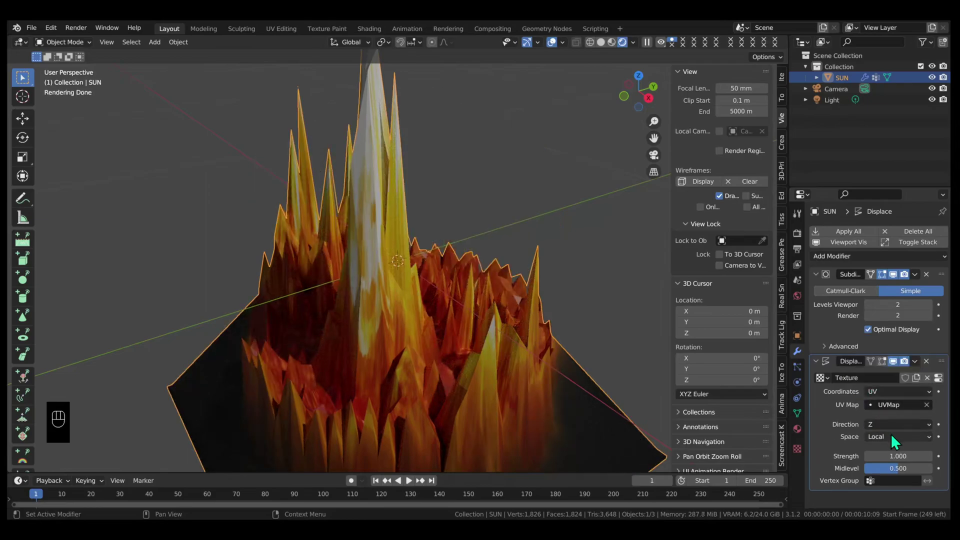
# Set the Displace modifier's strength to -0.1 and its midlevel to 1
pyautogui.doubleClick(892, 455)
pyautogui.press('BackSpace')
pyautogui.write('-.01')
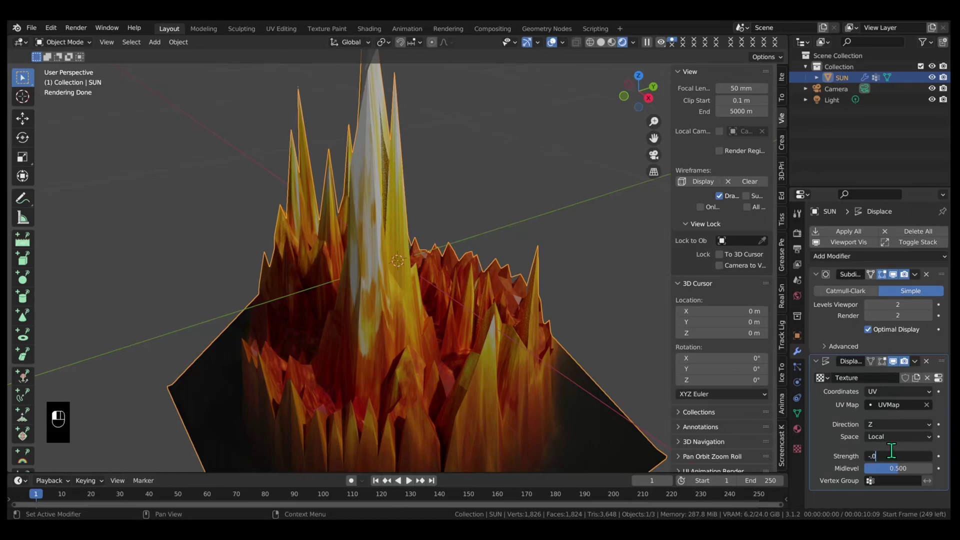
pyautogui.press('BackSpace')
pyautogui.press('BackSpace')
pyautogui.write('1')
pyautogui.press('Return')
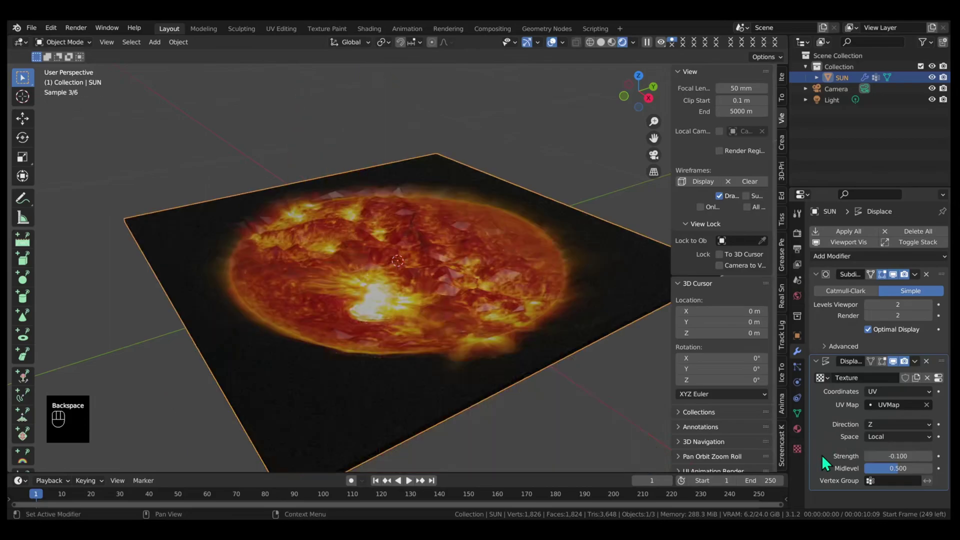
pyautogui.click(887, 469)
pyautogui.write('1')
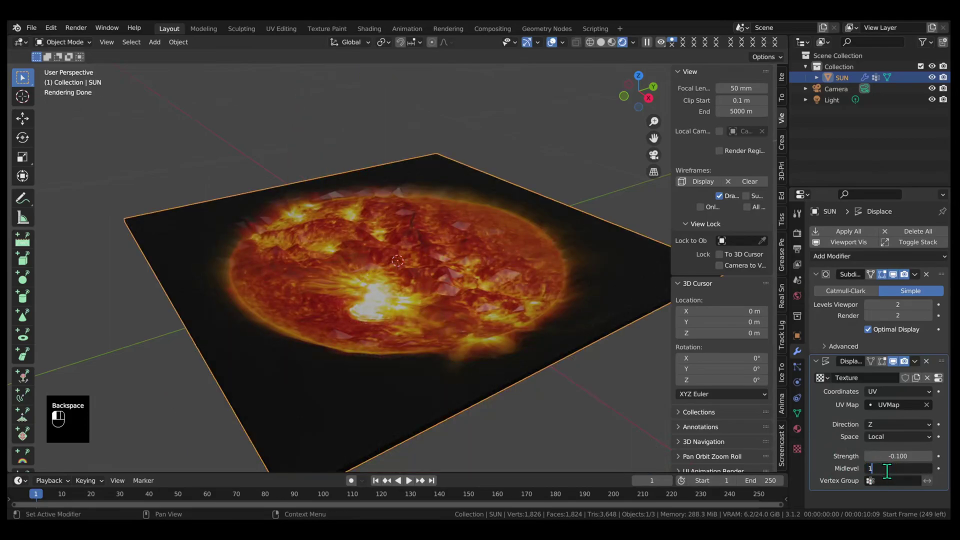
pyautogui.click(829, 448)
pyautogui.moveTo(521, 376); pyautogui.dragTo(549, 352, button='middle')
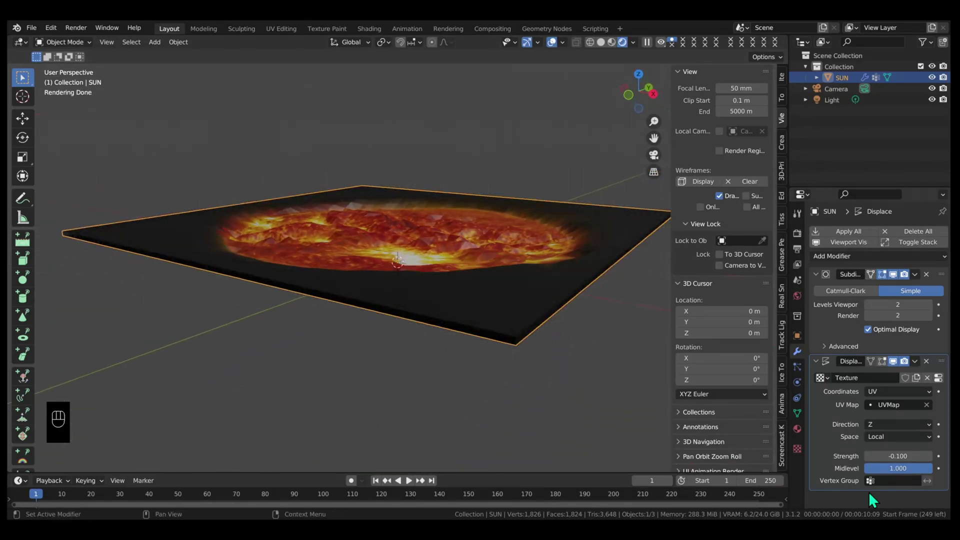
# Limit the Displace modifier to the vertex group named Group and inspect the slab from the side and above
pyautogui.click(881, 481)
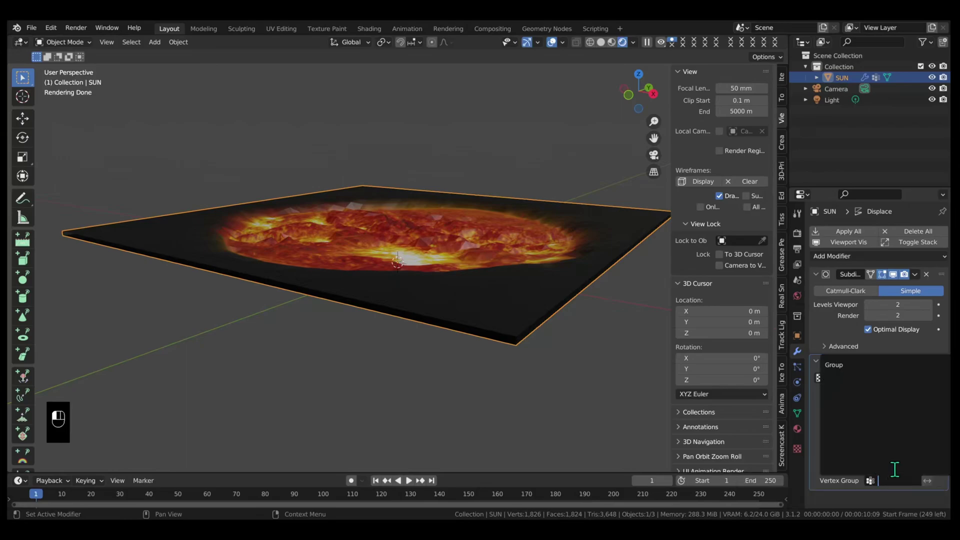
pyautogui.click(840, 364)
pyautogui.moveTo(568, 415); pyautogui.dragTo(235, 223, button='middle')
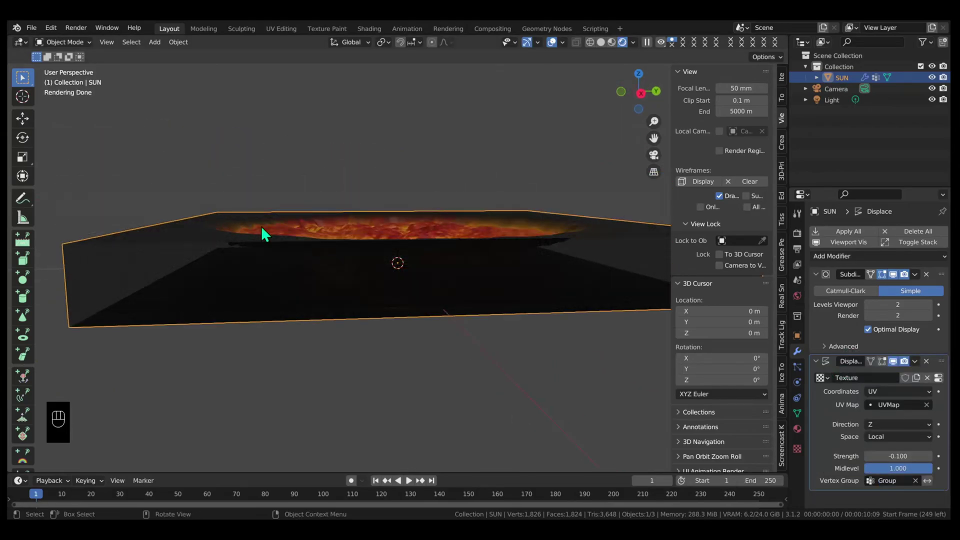
pyautogui.moveTo(255, 280); pyautogui.dragTo(406, 279, button='middle')
pyautogui.press('`')
pyautogui.click(489, 277)
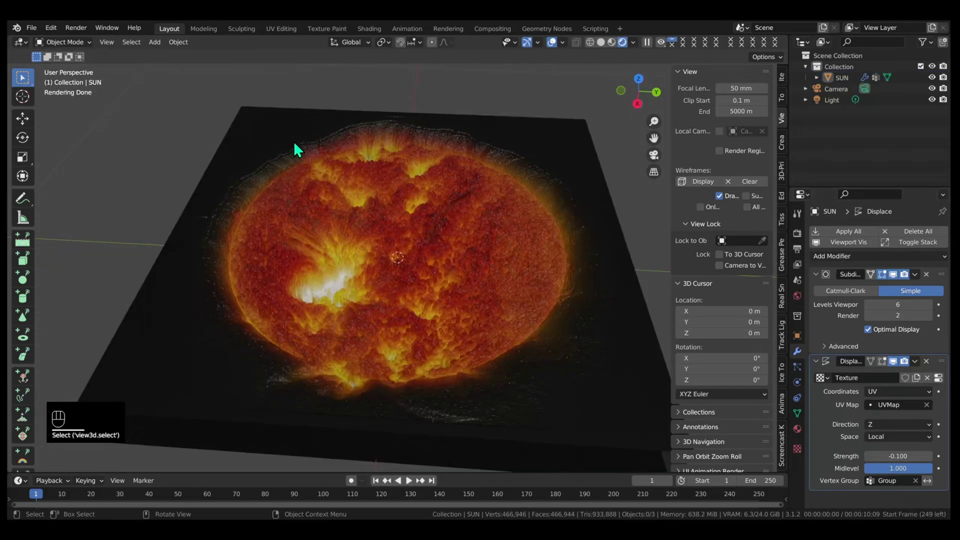
# Select the SUN object and bring up the file export options for it
pyautogui.click(294, 145)
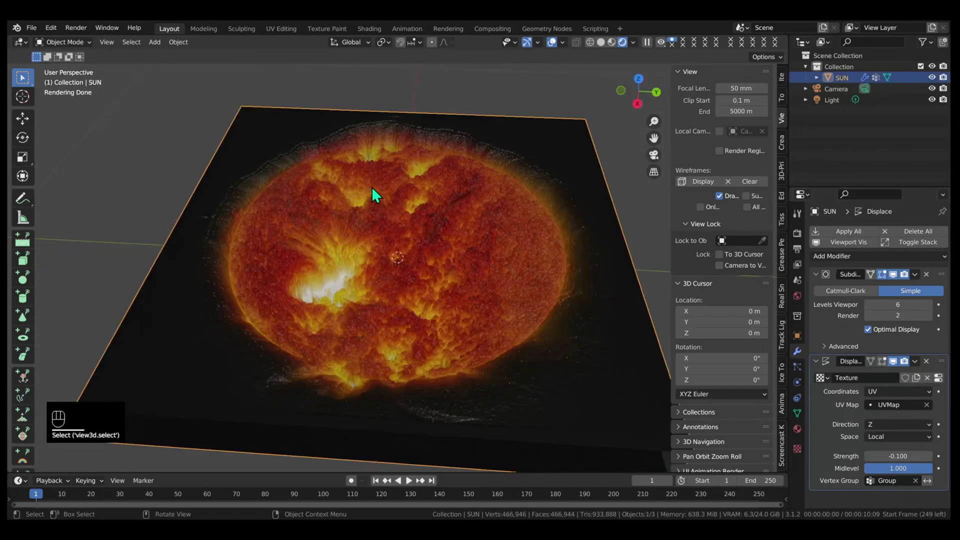
pyautogui.click(28, 26)
pyautogui.moveTo(66, 204)
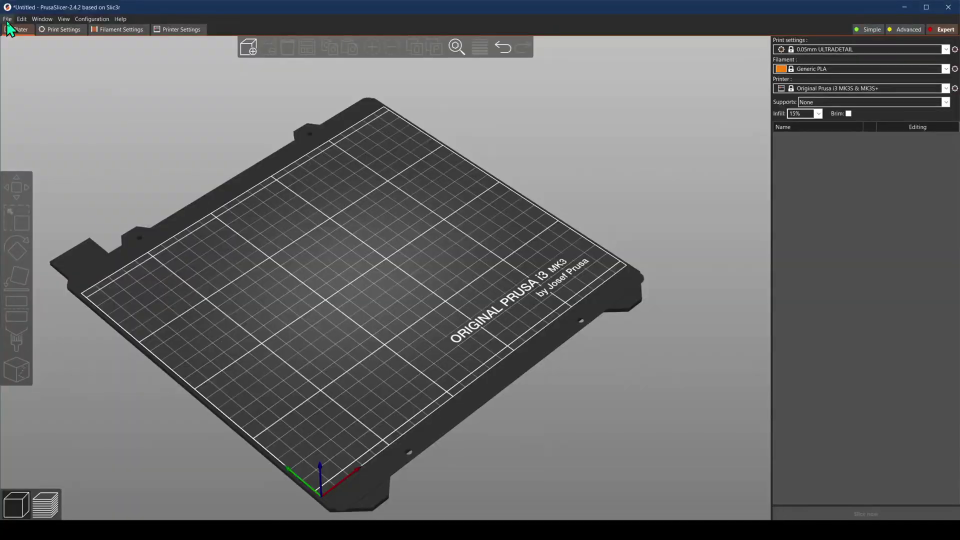
# Switch to PrusaSlicer, import SunBlender.stl, and accept recalculating its dimensions from inches
pyautogui.click(7, 19)
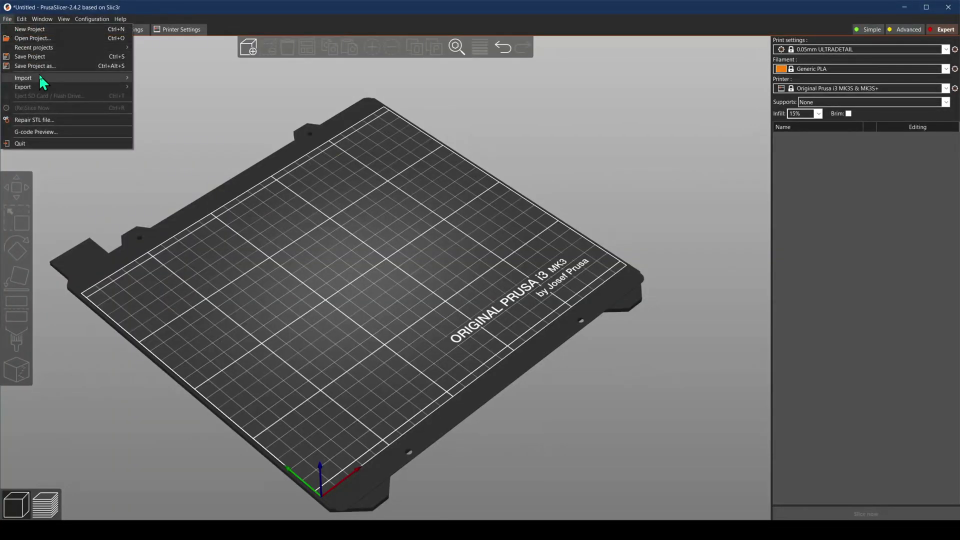
pyautogui.moveTo(80, 78)
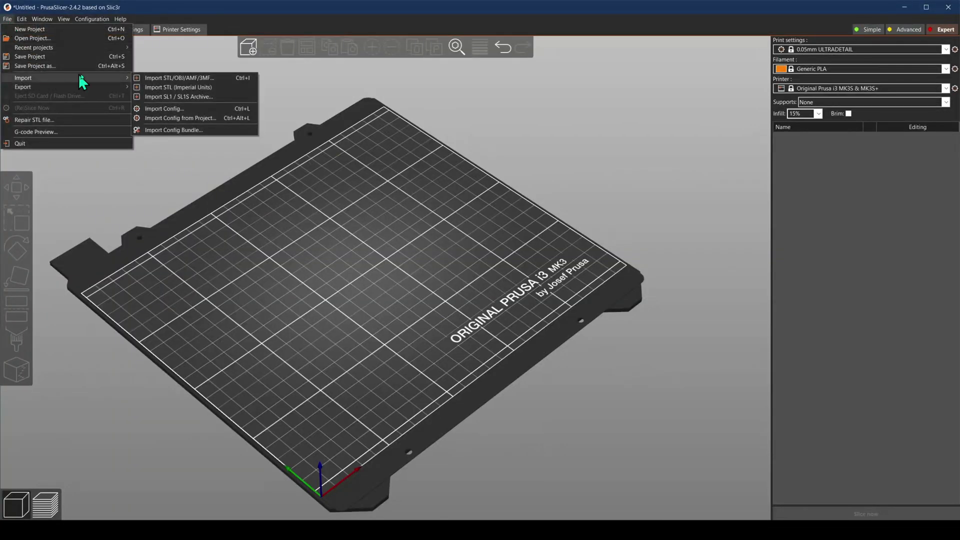
pyautogui.click(183, 79)
pyautogui.click(222, 92)
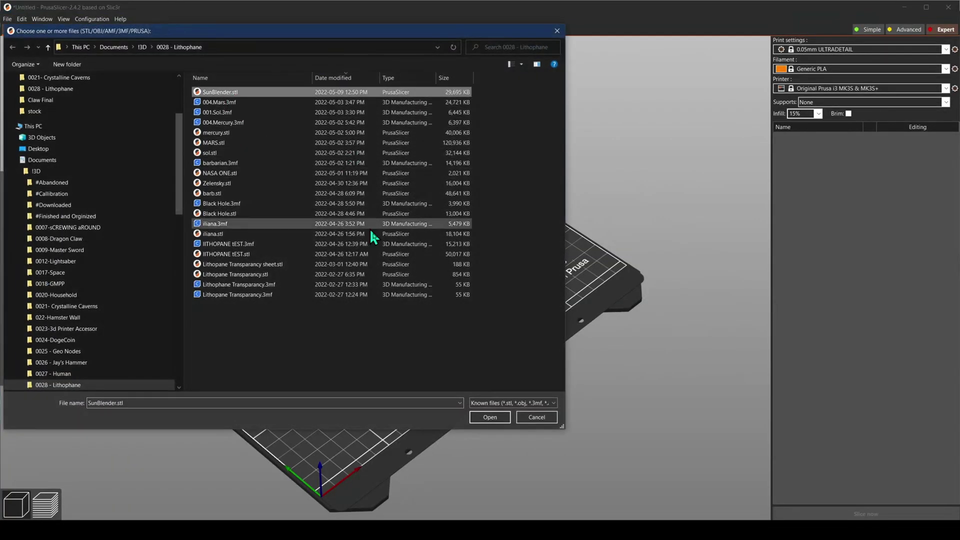
pyautogui.click(481, 418)
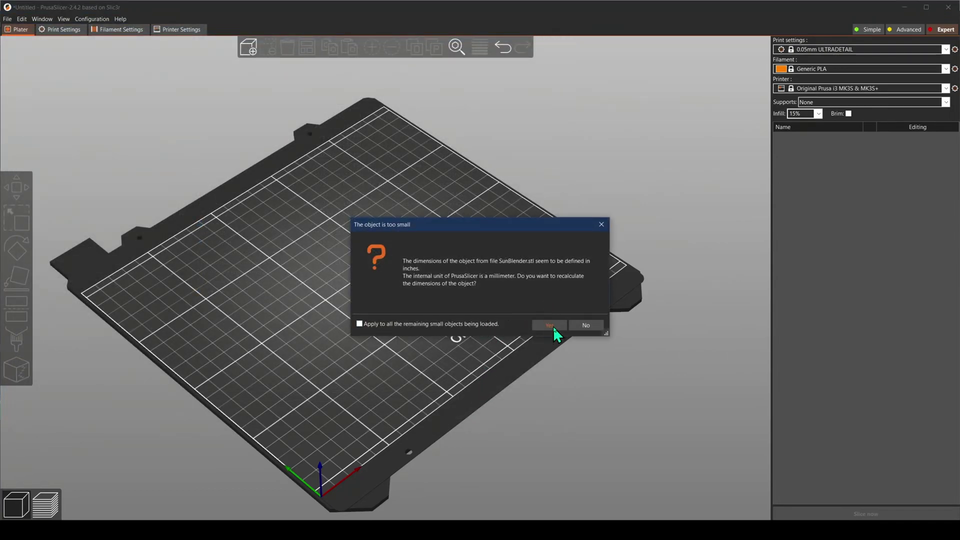
pyautogui.click(551, 325)
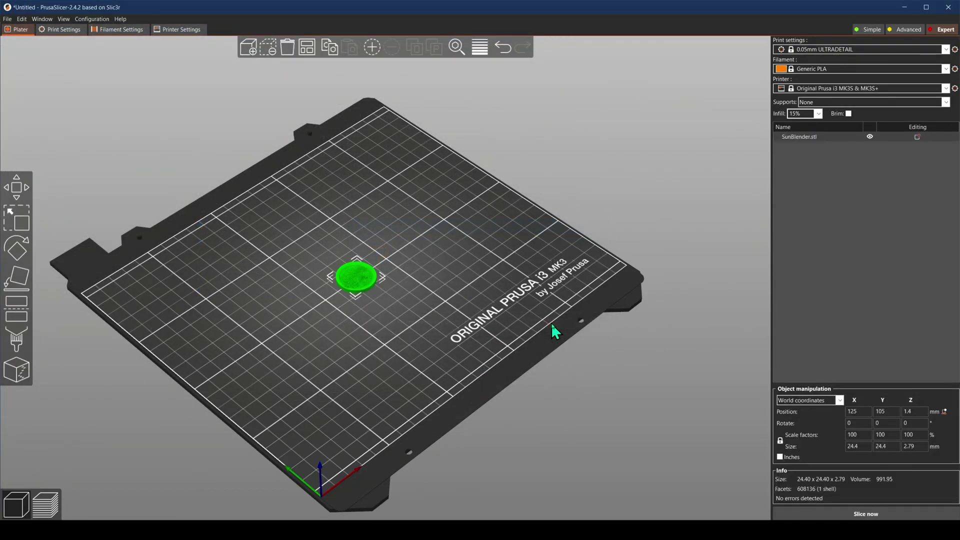
# Scale the SunBlender model proportionally to a size of 205 mm in X
pyautogui.click(857, 446)
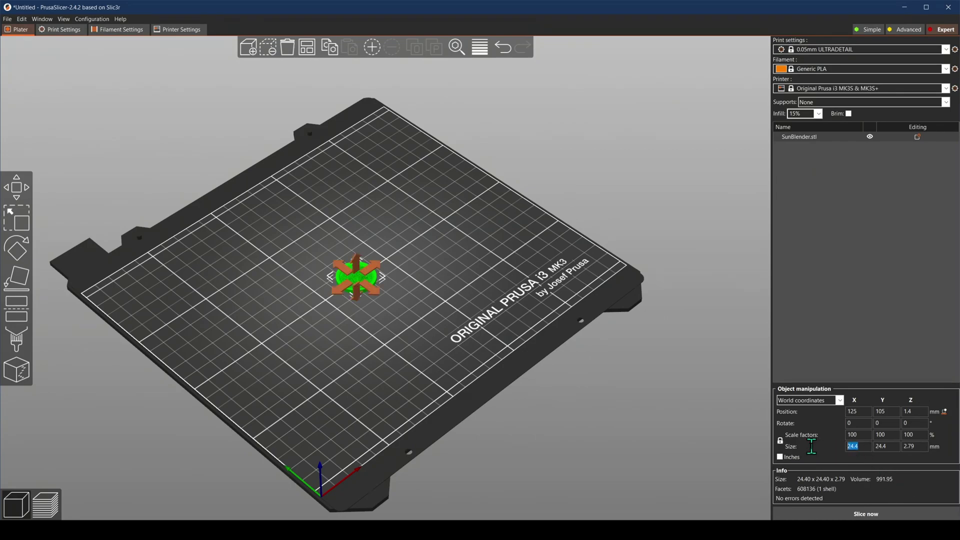
pyautogui.write('205')
pyautogui.doubleClick(861, 435)
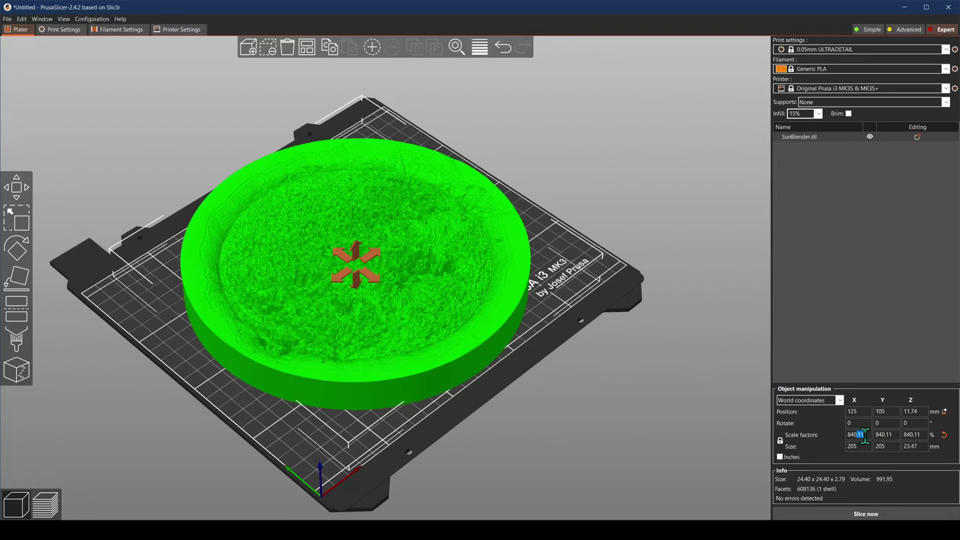
# Unlock the proportional scaling of the model and set its Z size to 2 mm
pyautogui.click(911, 446)
pyautogui.click(780, 456)
pyautogui.click(780, 440)
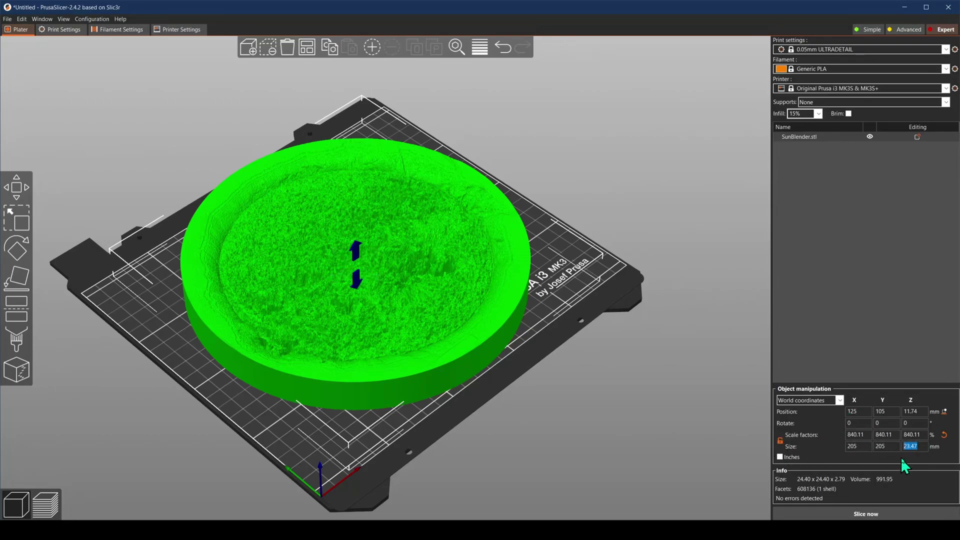
pyautogui.write('2')
pyautogui.press('Return')
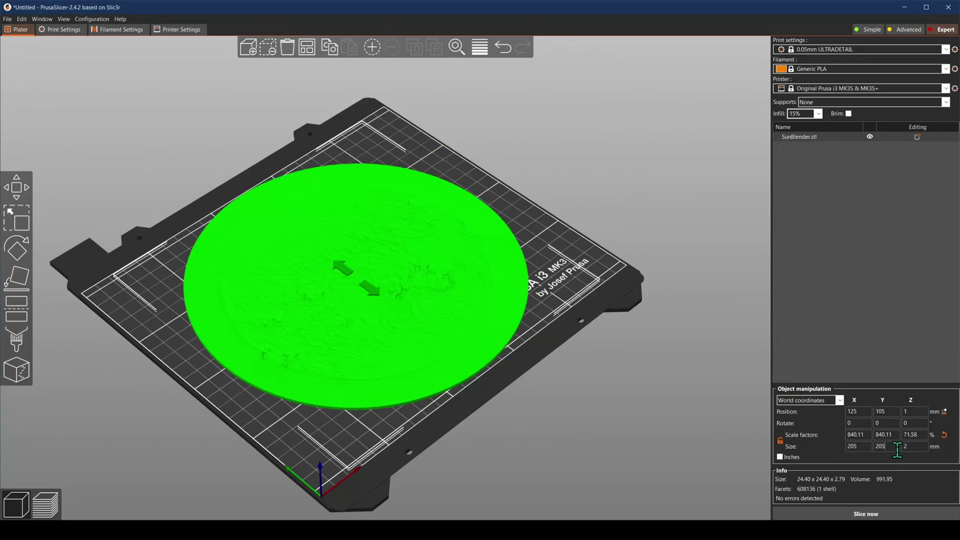
pyautogui.click(550, 410)
pyautogui.click(366, 392)
pyautogui.scroll(5, 369, 393)
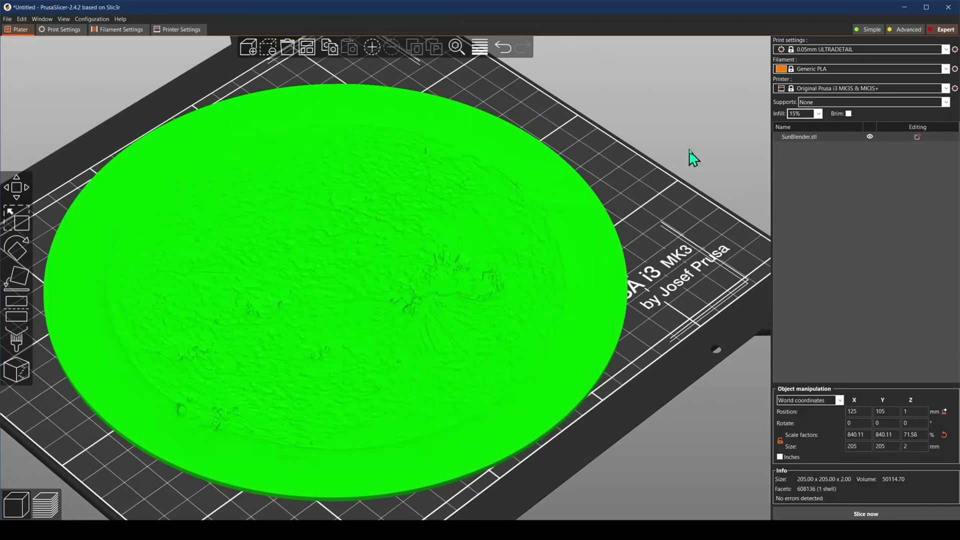
# Add object-specific Infill and Layers and Perimeters settings to SunBlender.stl
pyautogui.click(796, 135)
pyautogui.rightClick(795, 142)
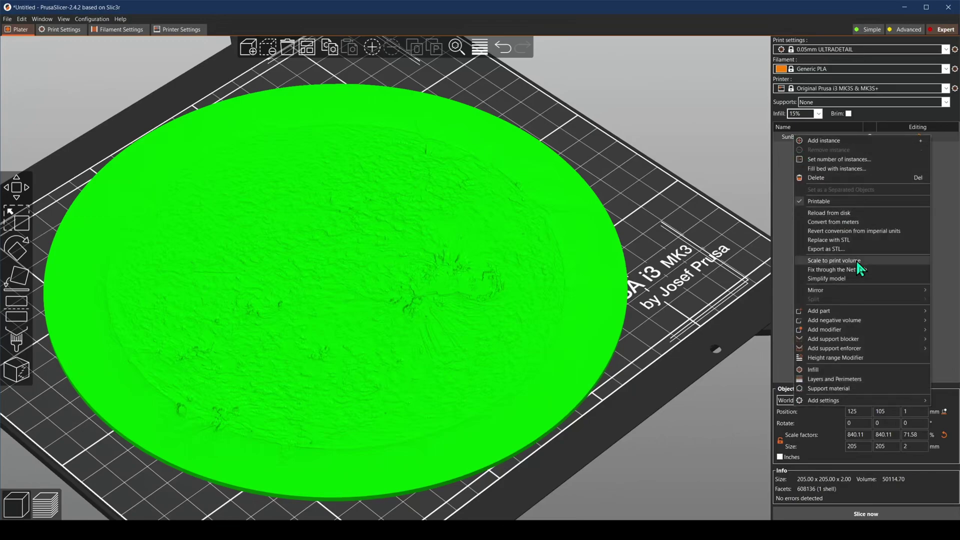
pyautogui.click(853, 370)
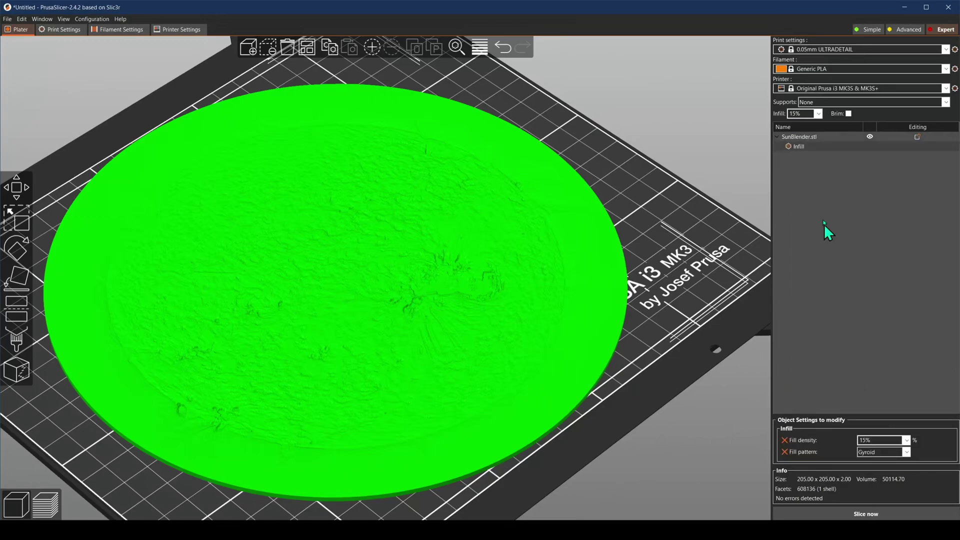
pyautogui.rightClick(795, 139)
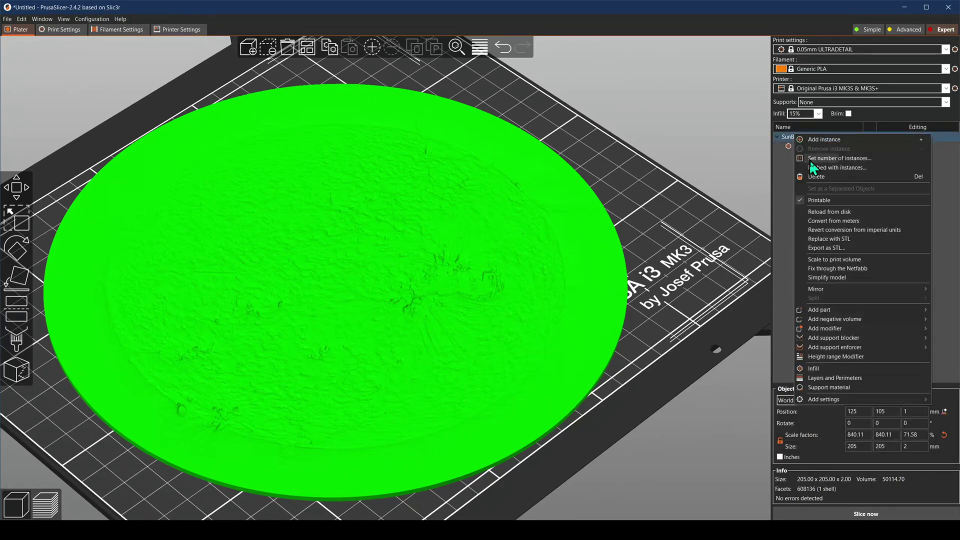
pyautogui.click(829, 378)
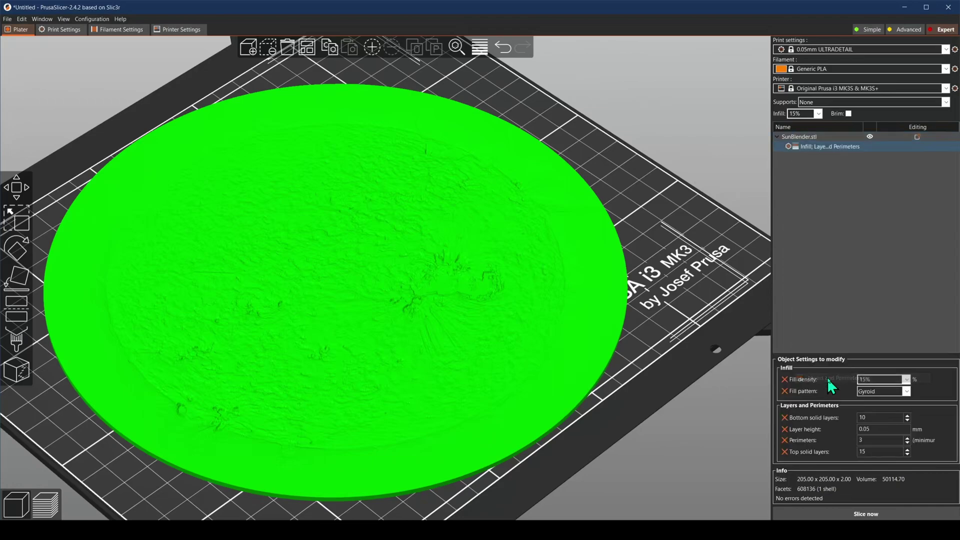
# Extend the object's Infill settings with Bottom fill pattern and Top fill pattern
pyautogui.rightClick(796, 138)
pyautogui.moveTo(845, 403)
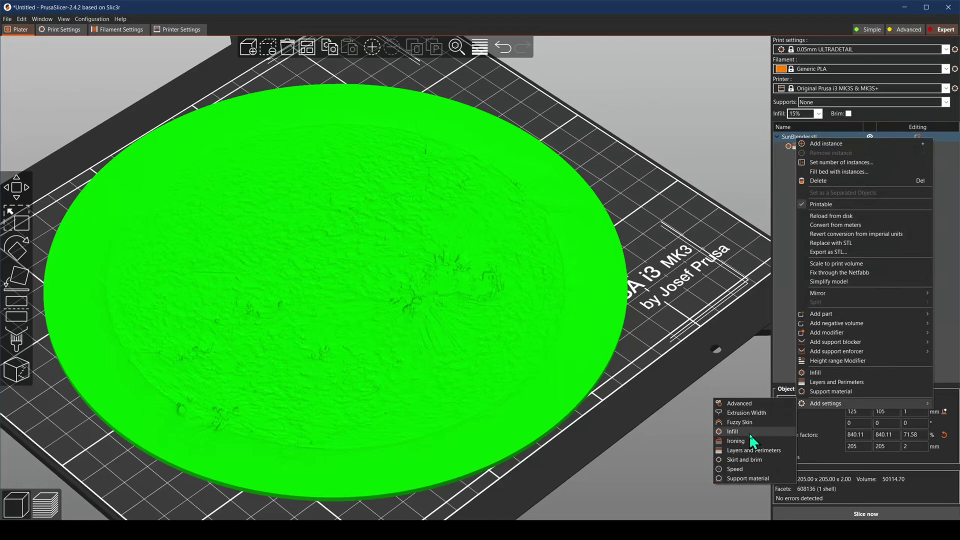
pyautogui.click(733, 431)
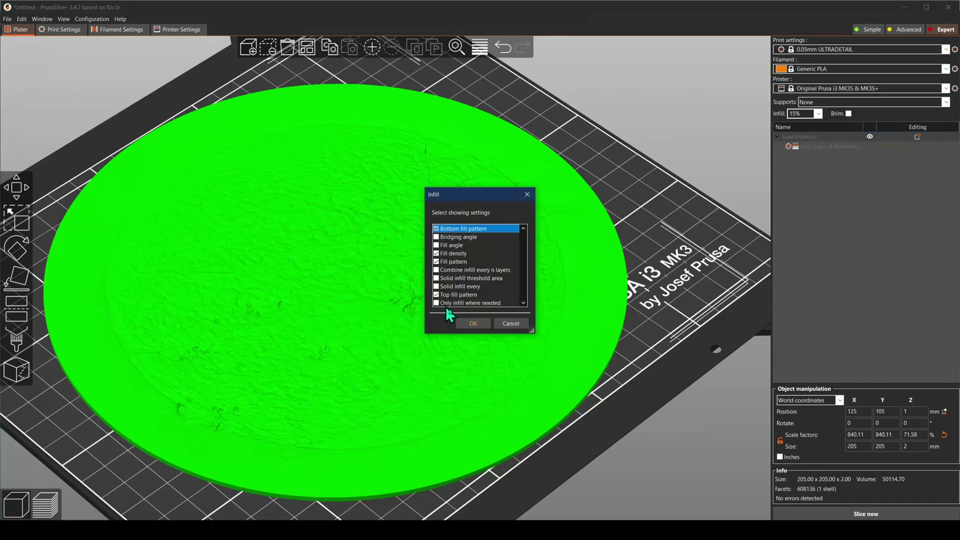
pyautogui.click(471, 324)
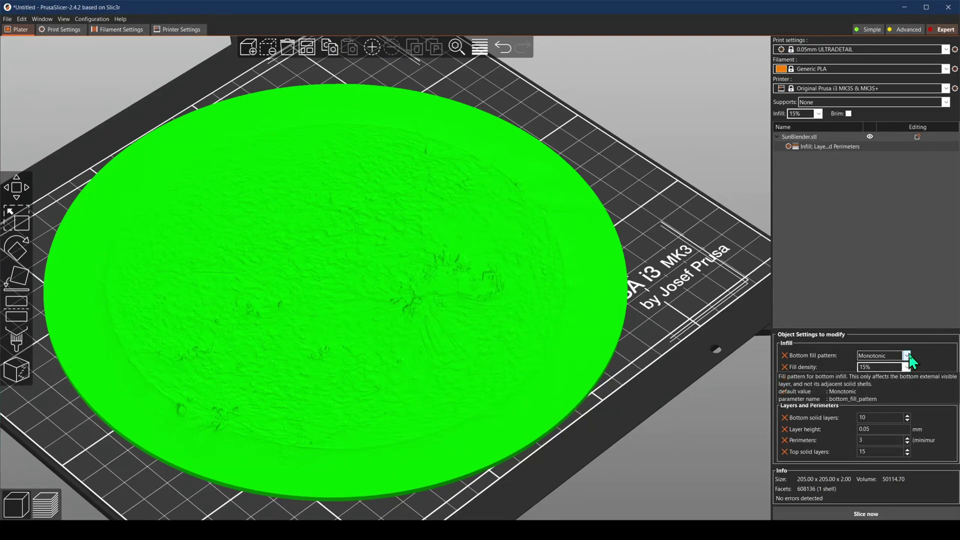
# Set the object's fill density to 100% and accept the change of fill pattern to Rectilinear
pyautogui.click(906, 368)
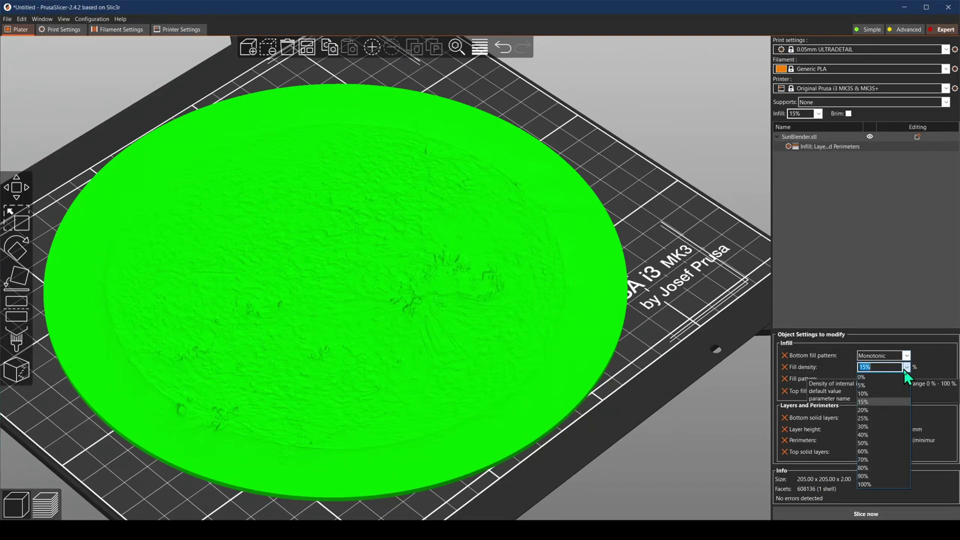
pyautogui.click(869, 484)
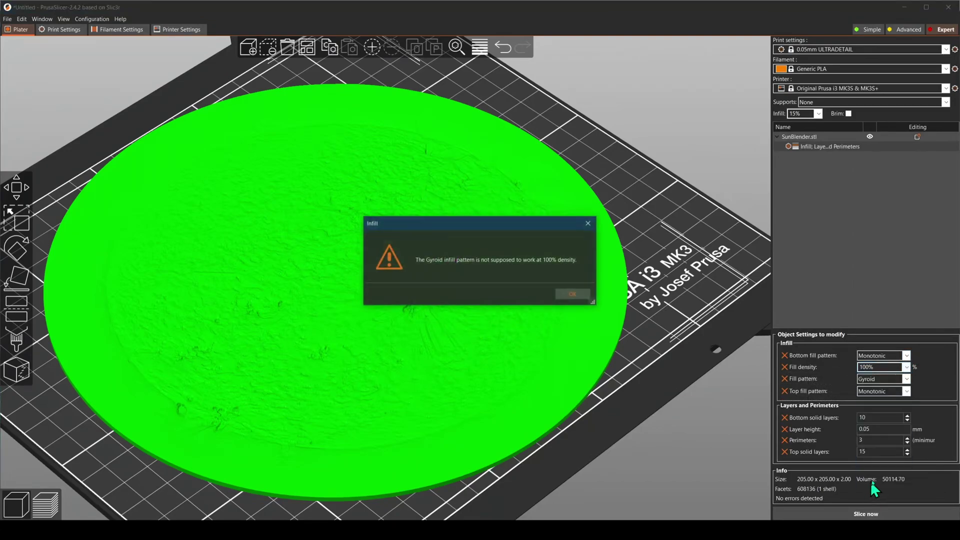
pyautogui.click(568, 294)
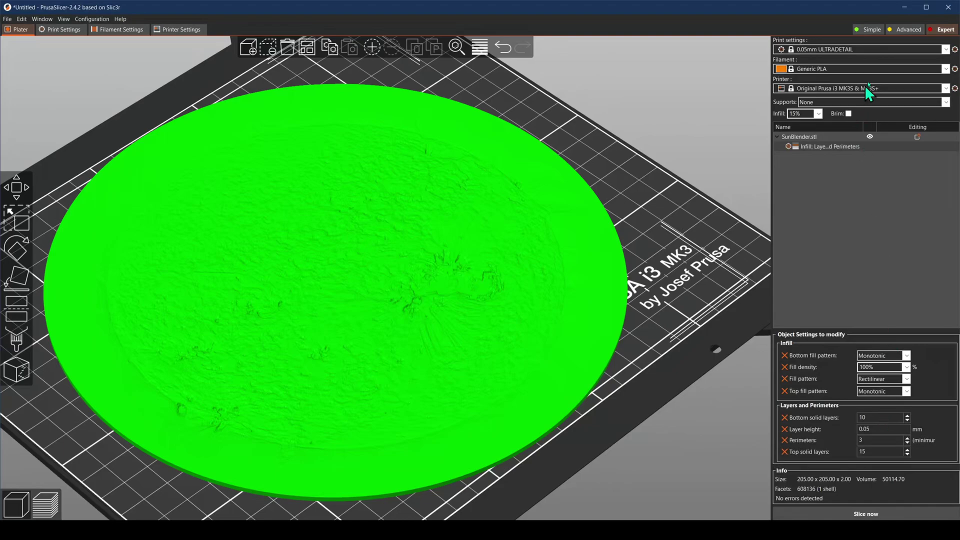
# Open the list of available print settings presets
pyautogui.click(946, 50)
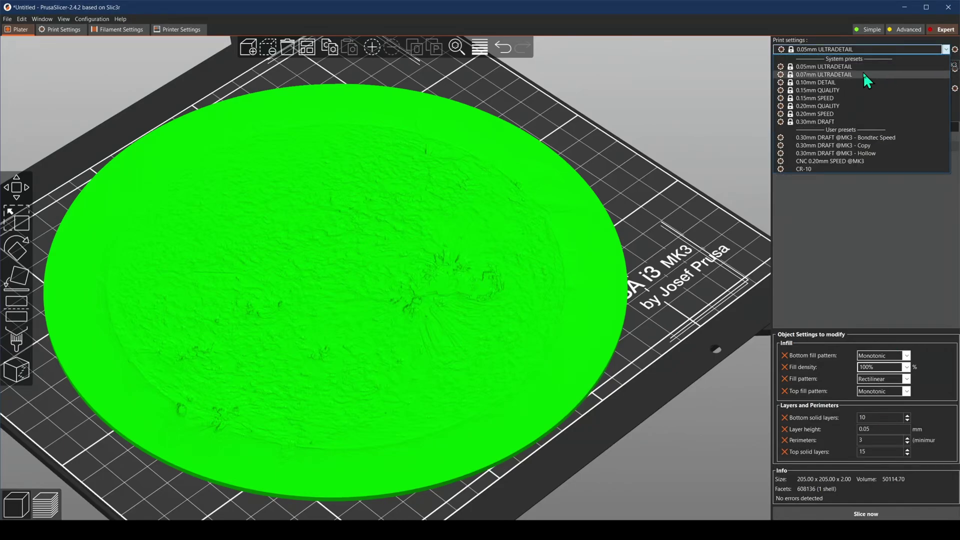